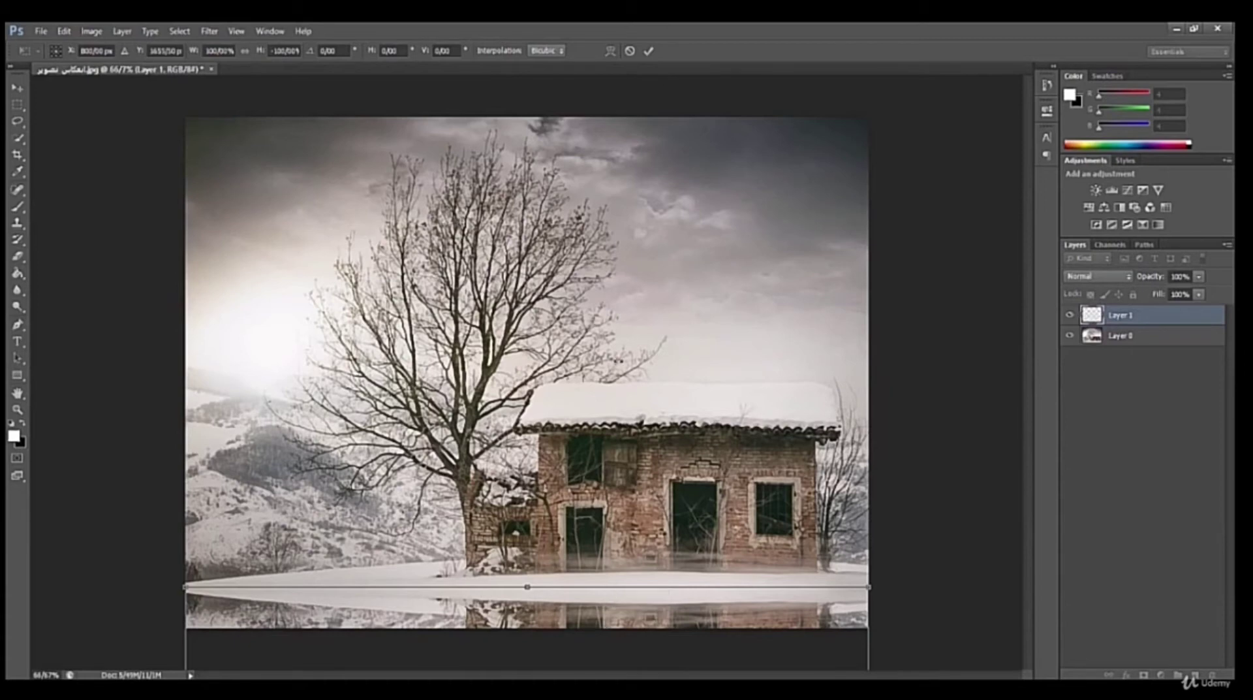
# Step: Commit the flipped transform of Layer 1 and rename that layer as reflect
pyautogui.click(648, 51)
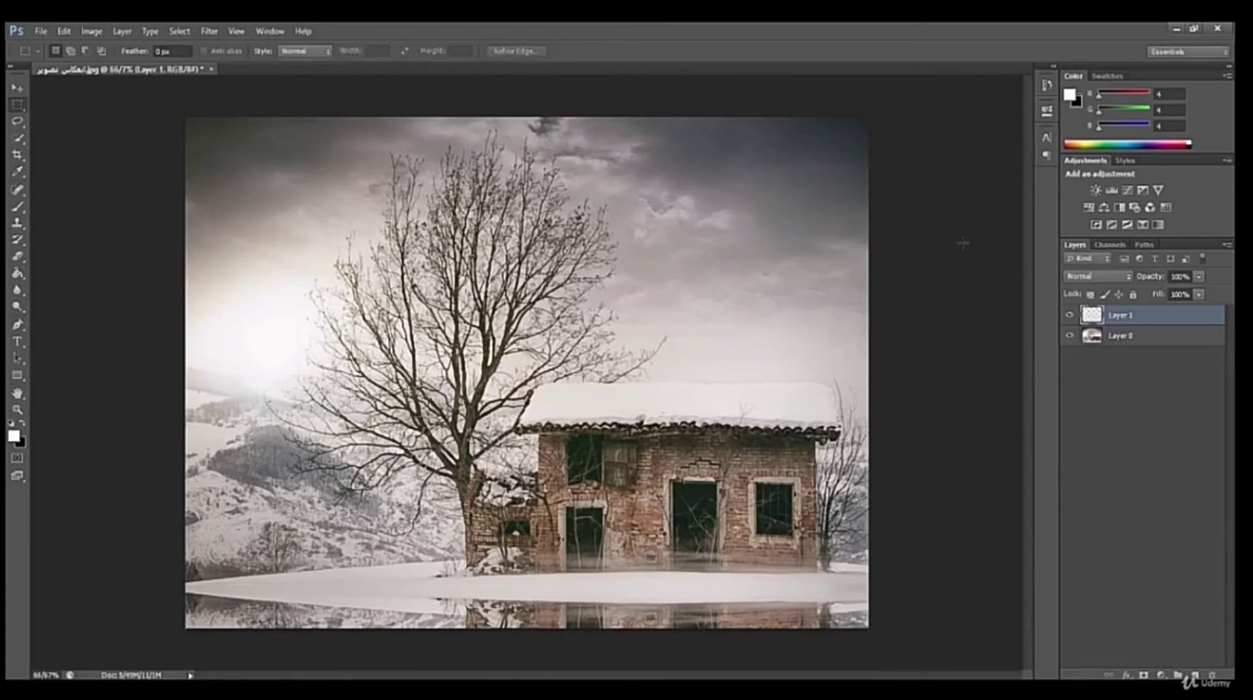
pyautogui.doubleClick(1131, 316)
pyautogui.write('m')
pyautogui.click(1132, 388)
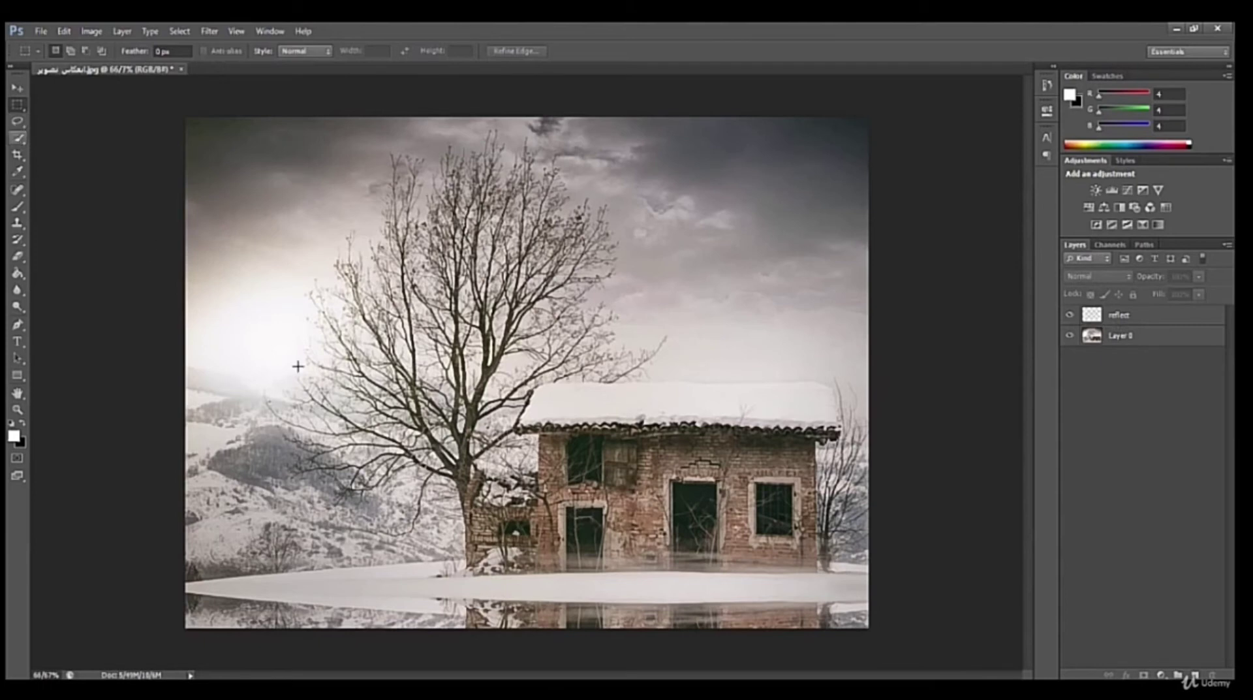
# Step: Select both reflect and Layer 0 and move them straight up together until the mirrored house fills the lower half of the canvas
pyautogui.click(18, 88)
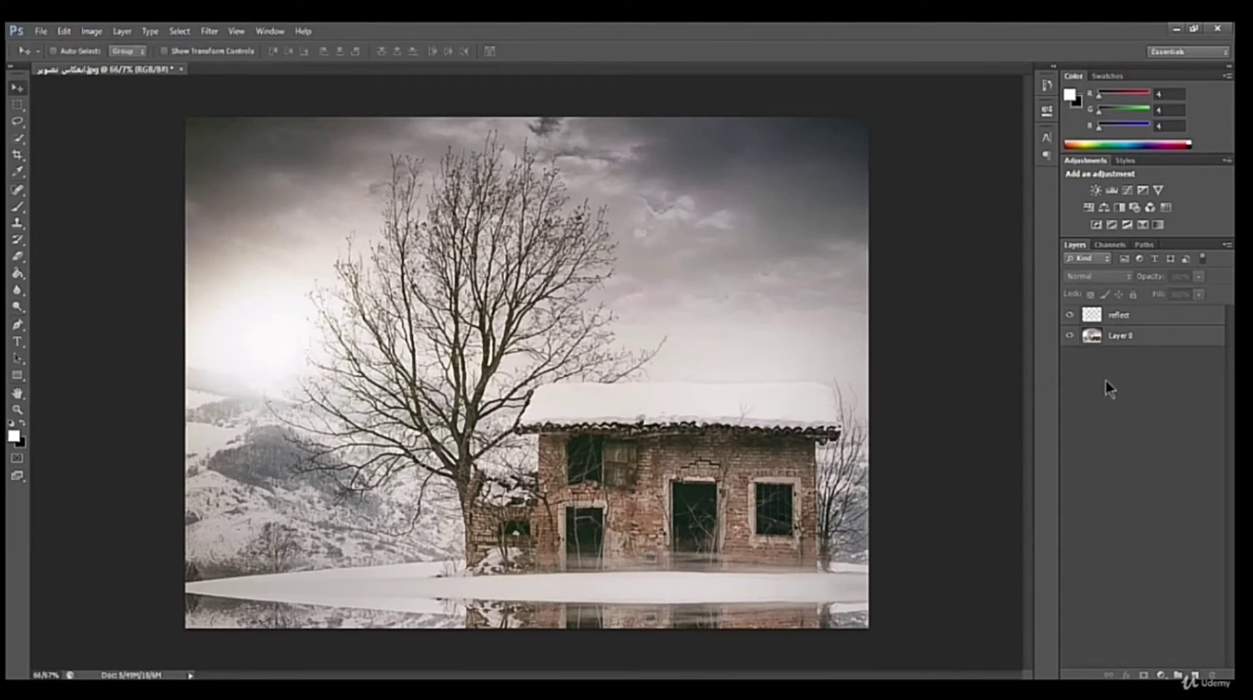
pyautogui.click(1119, 335)
pyautogui.keyDown('shift'); pyautogui.click(1120, 319); pyautogui.keyUp('shift')
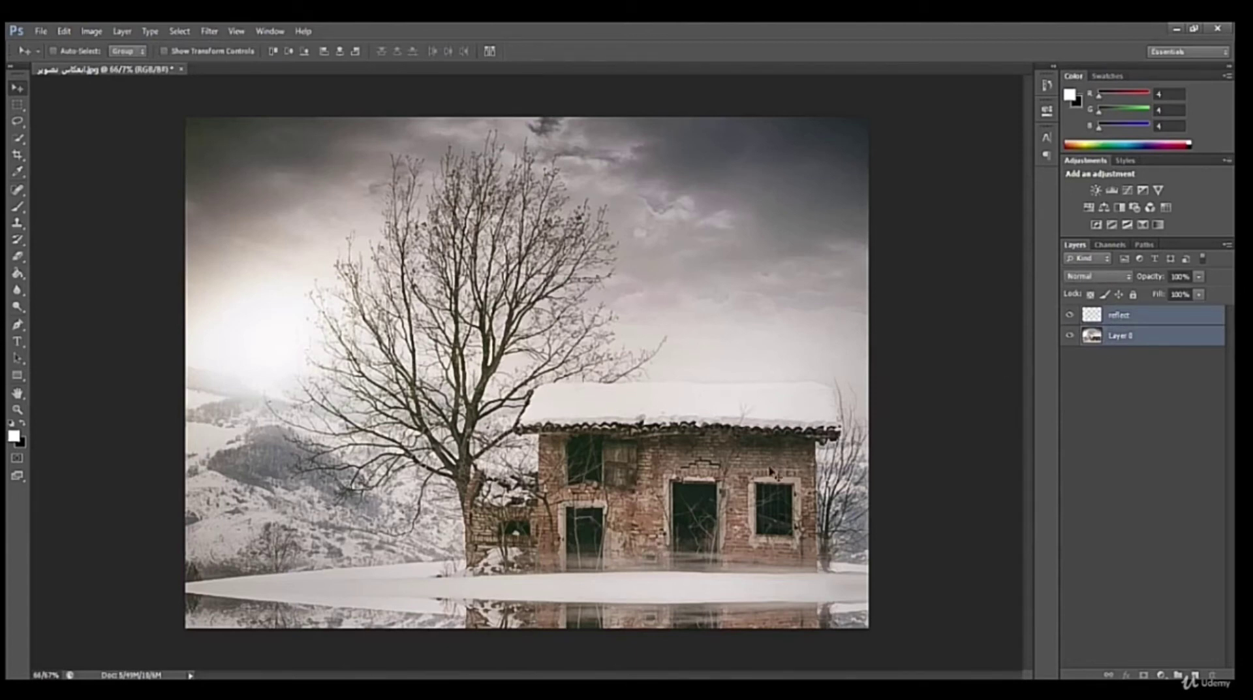
pyautogui.moveTo(772, 471); pyautogui.dragTo(772, 255)
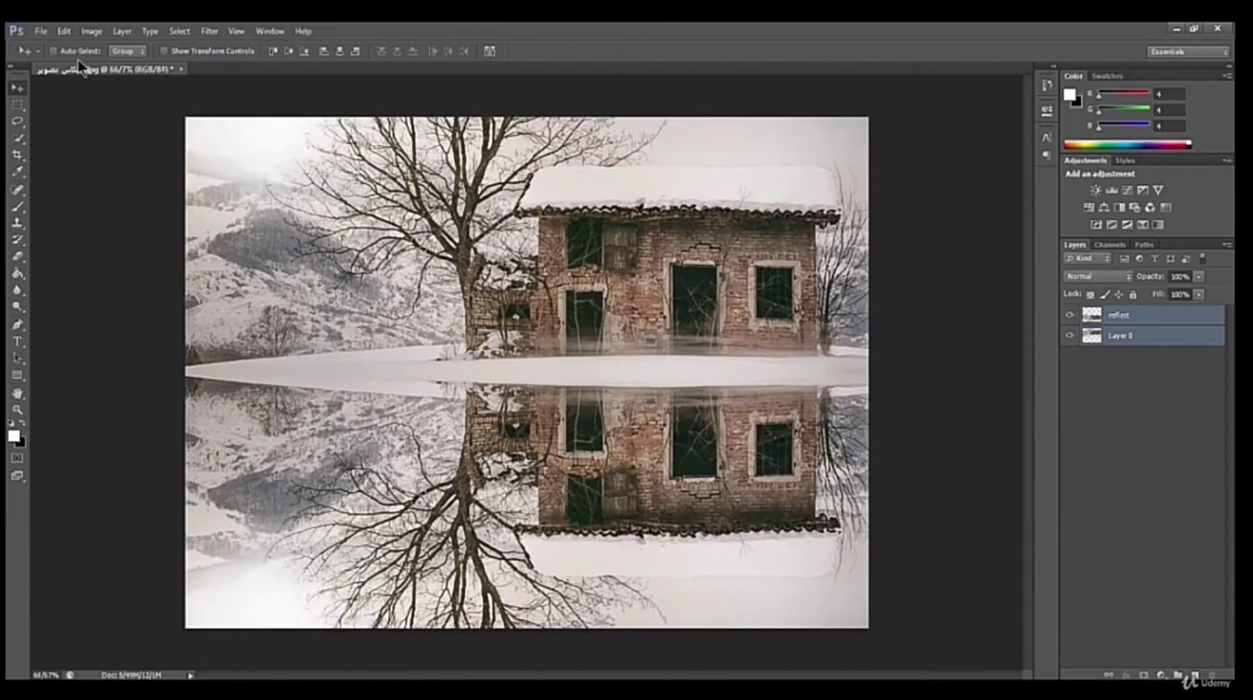
# Step: Apply a vertical Motion Blur with a distance of 10 pixels to the reflect layer and convert that layer to a smart object
pyautogui.click(208, 30)
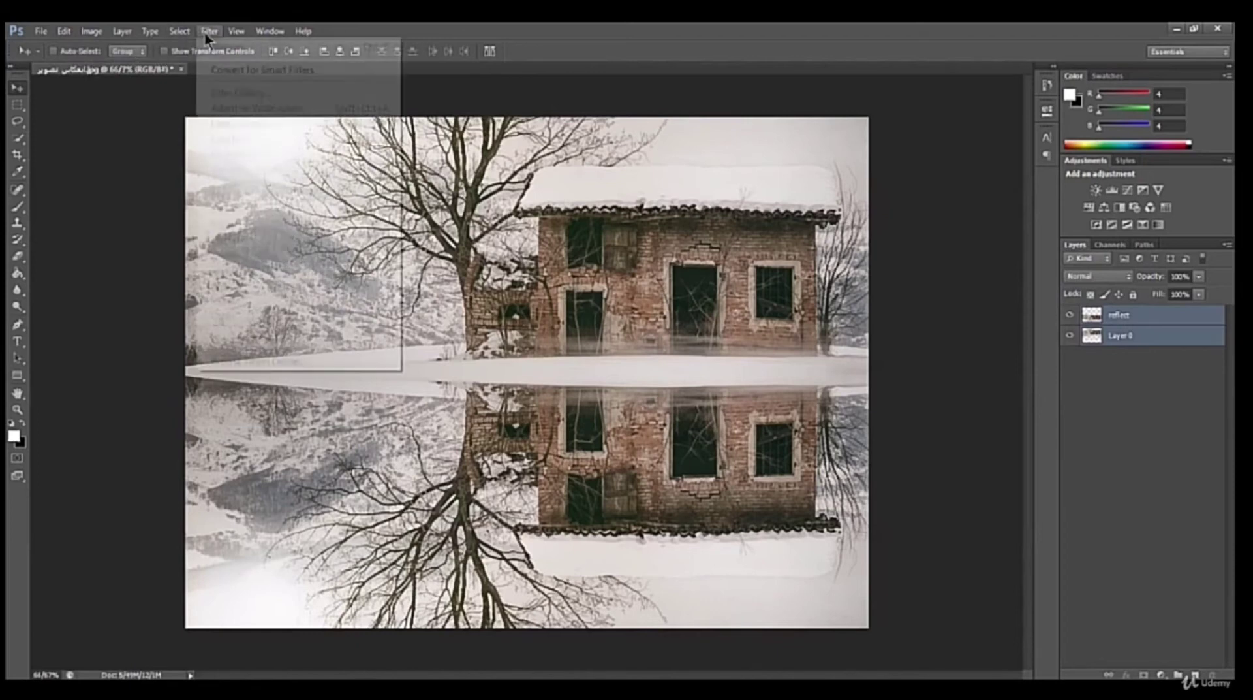
pyautogui.press('Escape')
pyautogui.click(1130, 357)
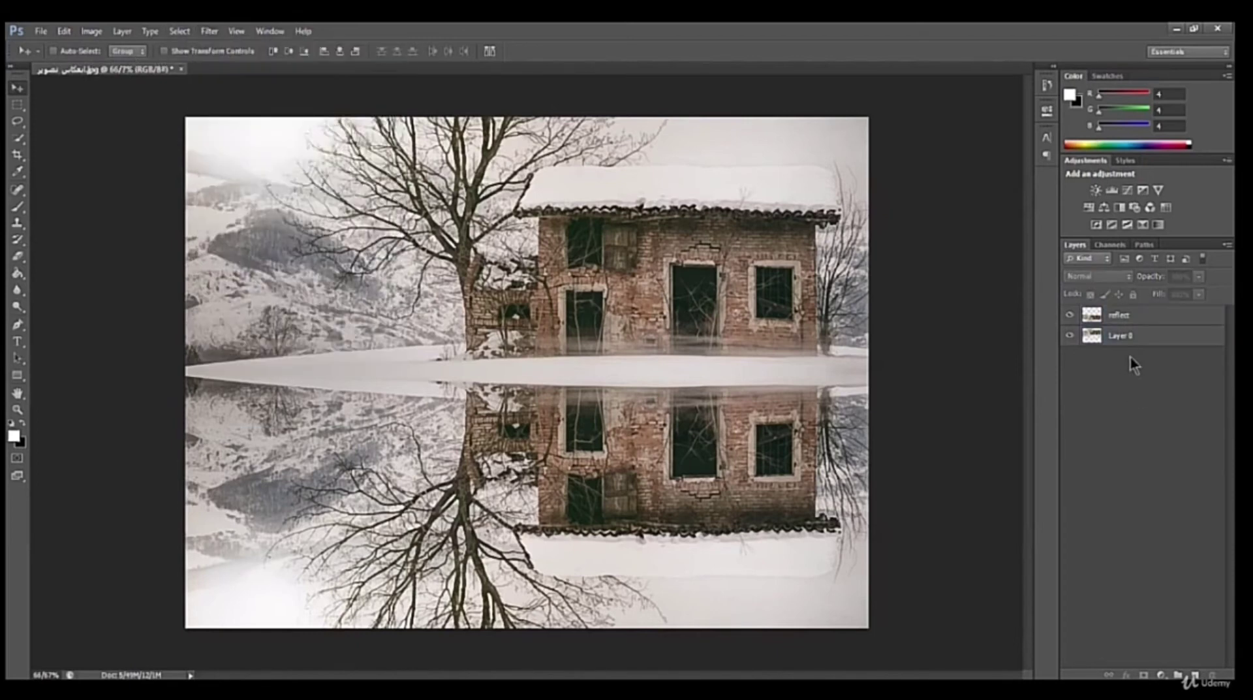
pyautogui.click(1122, 316)
pyautogui.click(209, 31)
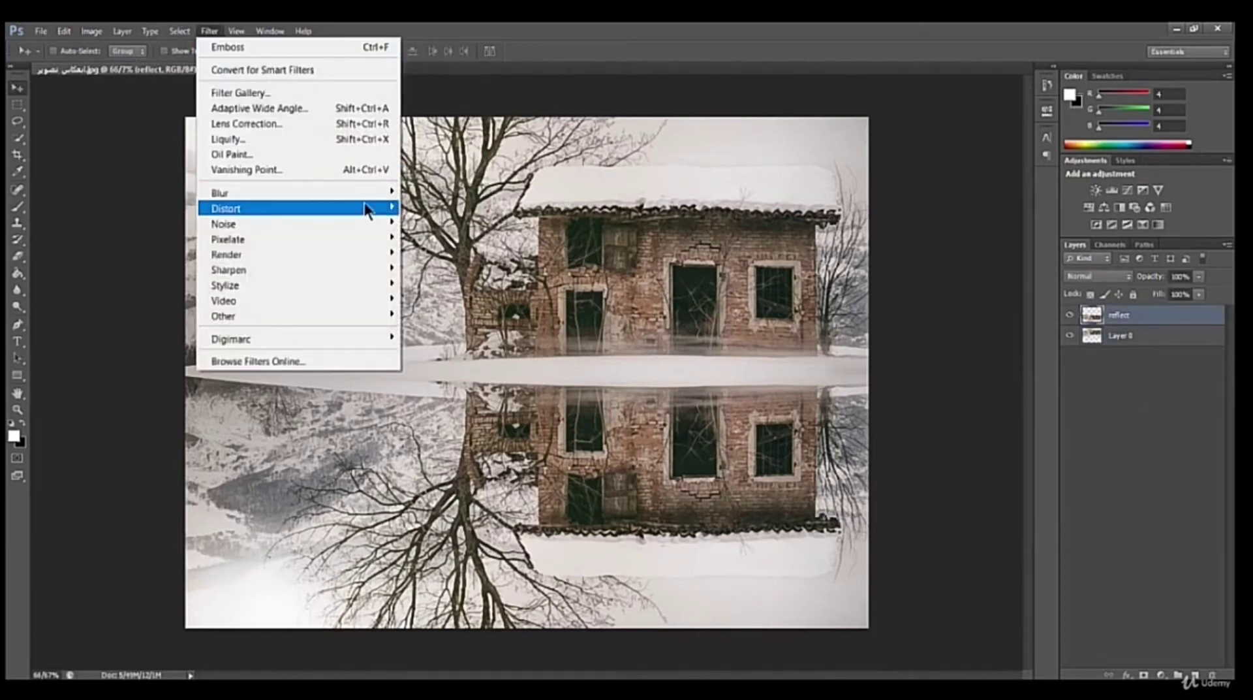
pyautogui.moveTo(374, 193)
pyautogui.click(448, 338)
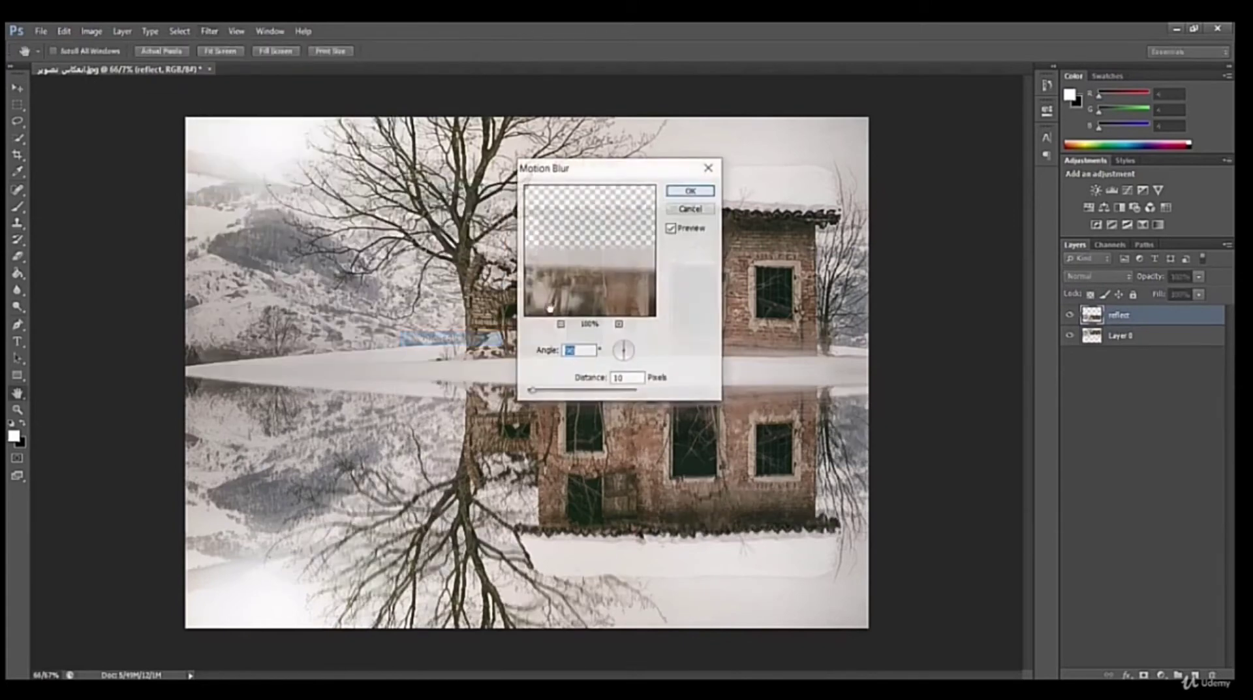
pyautogui.click(680, 188)
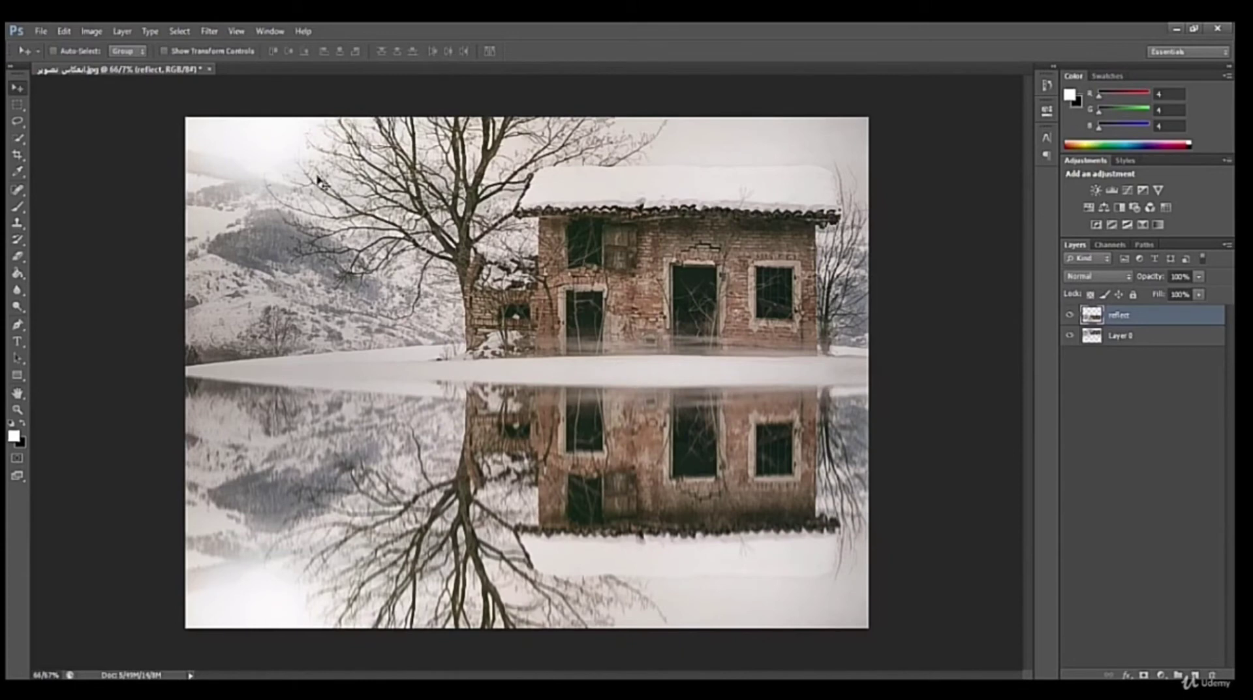
pyautogui.rightClick(1119, 322)
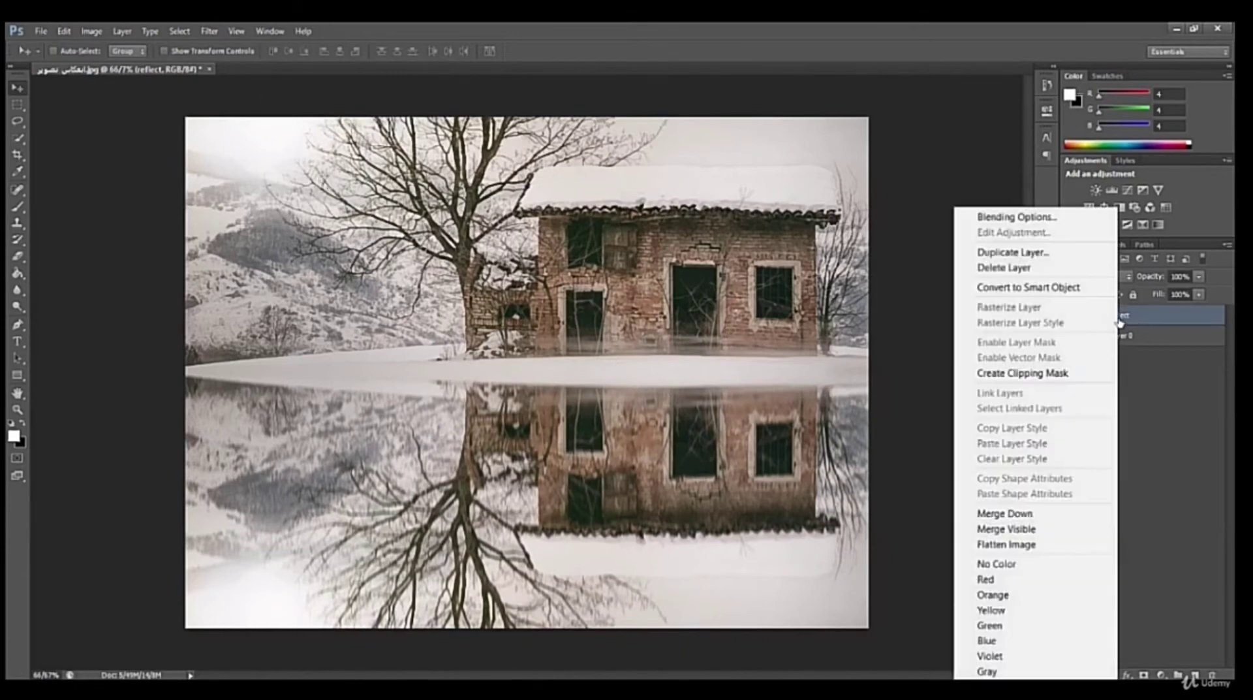
pyautogui.click(1067, 288)
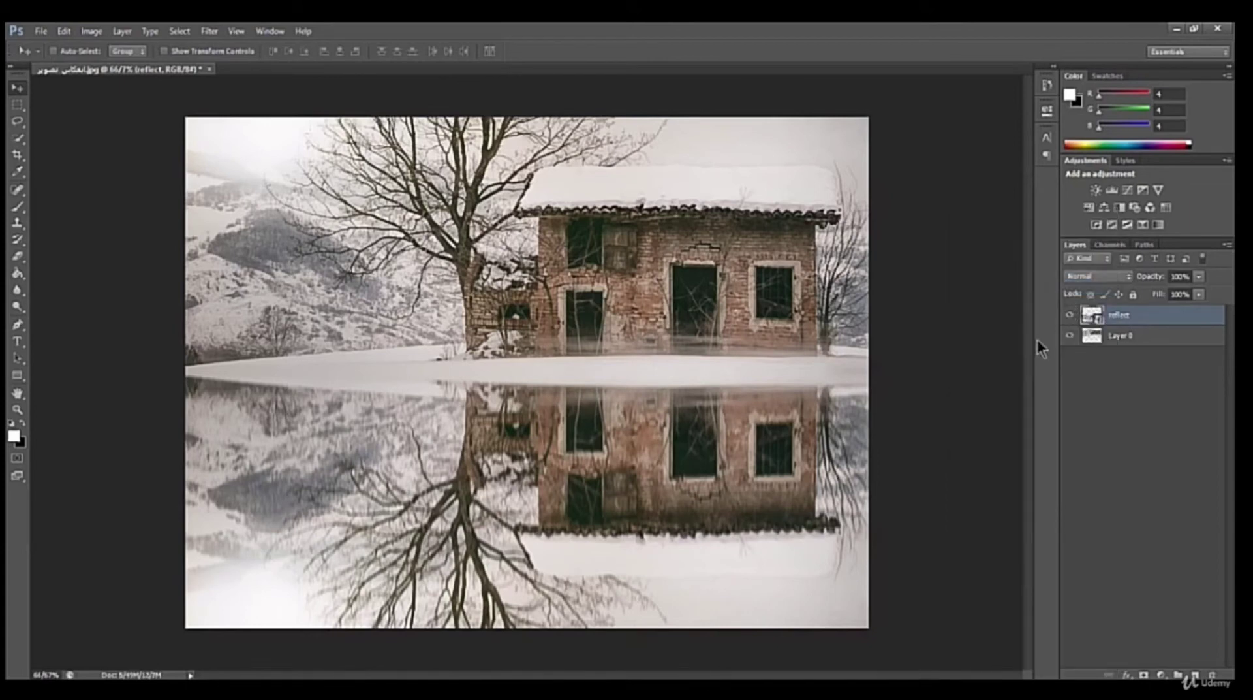
# Step: Create a new RGB document of 500 × 1200 pixels at 96 pixels/centimeter and fill its background with black at 100% opacity
pyautogui.hotkey('ctrl', 'n')
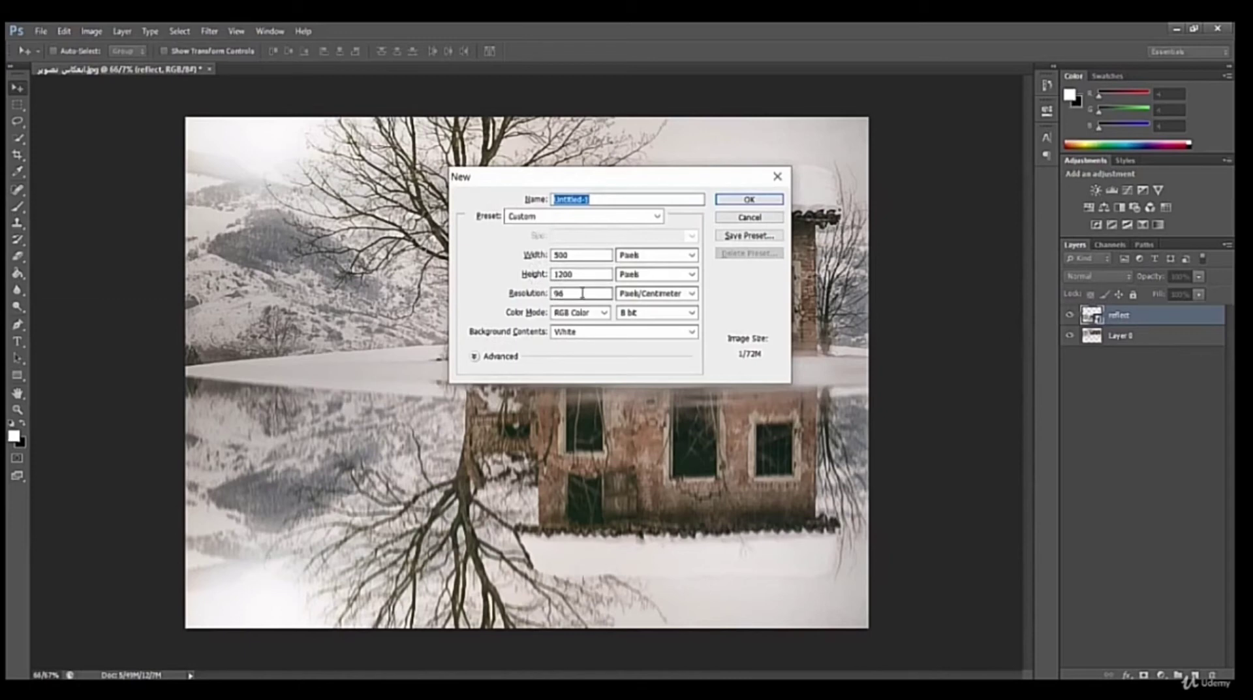
pyautogui.click(731, 198)
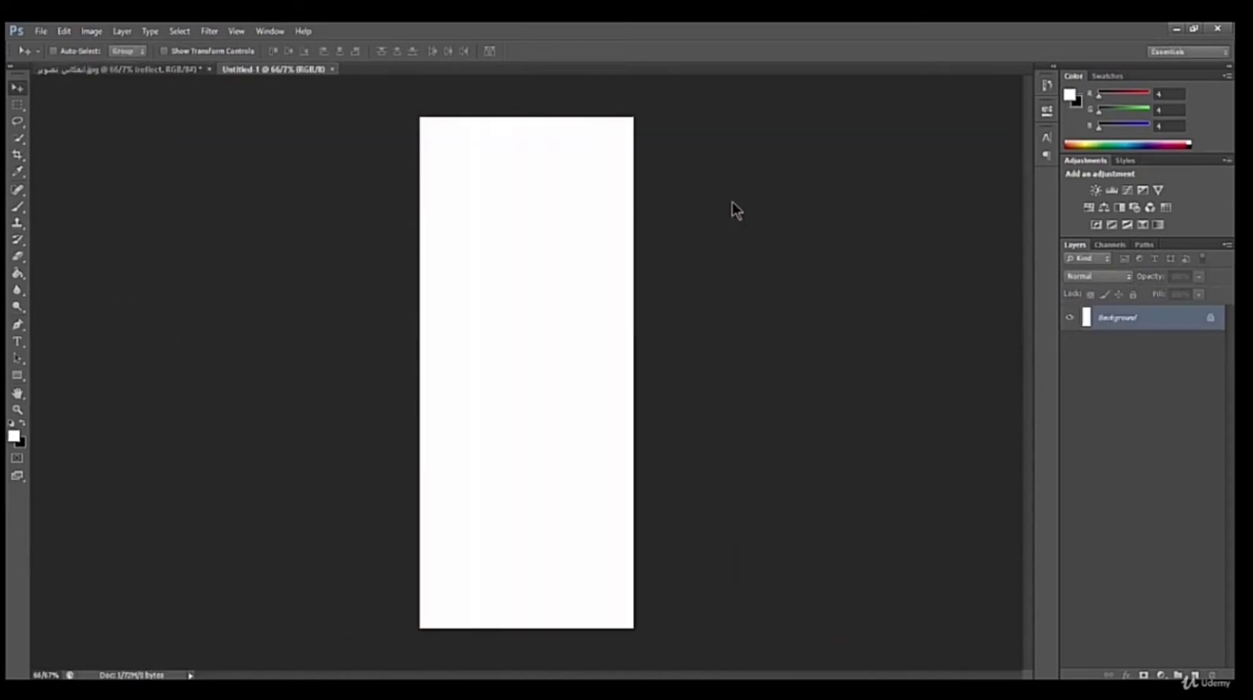
pyautogui.click(68, 31)
pyautogui.click(107, 260)
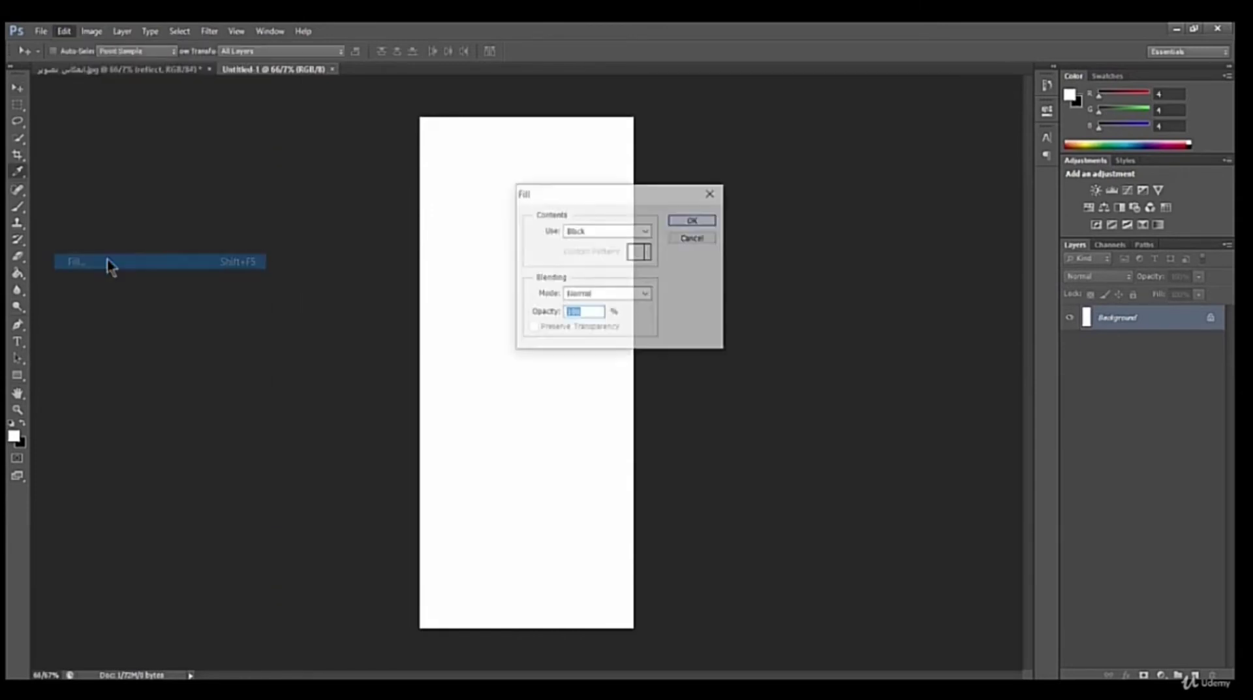
pyautogui.click(643, 227)
pyautogui.click(644, 227)
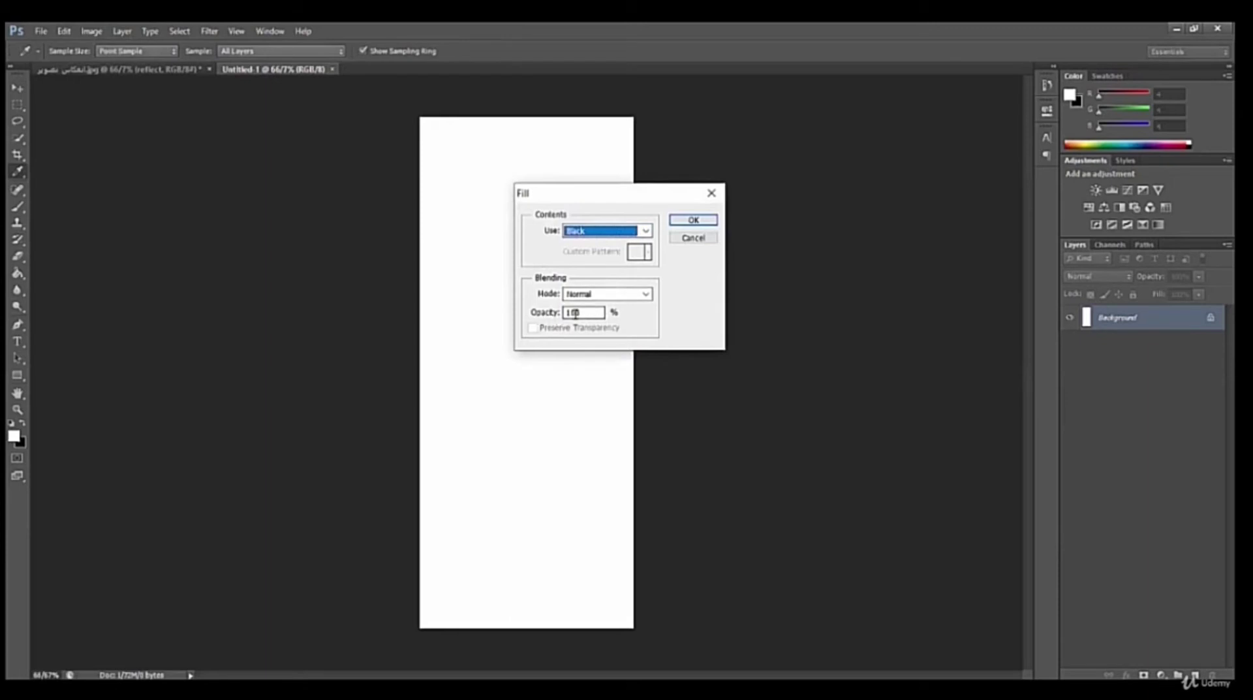
pyautogui.click(680, 218)
pyautogui.press('v')
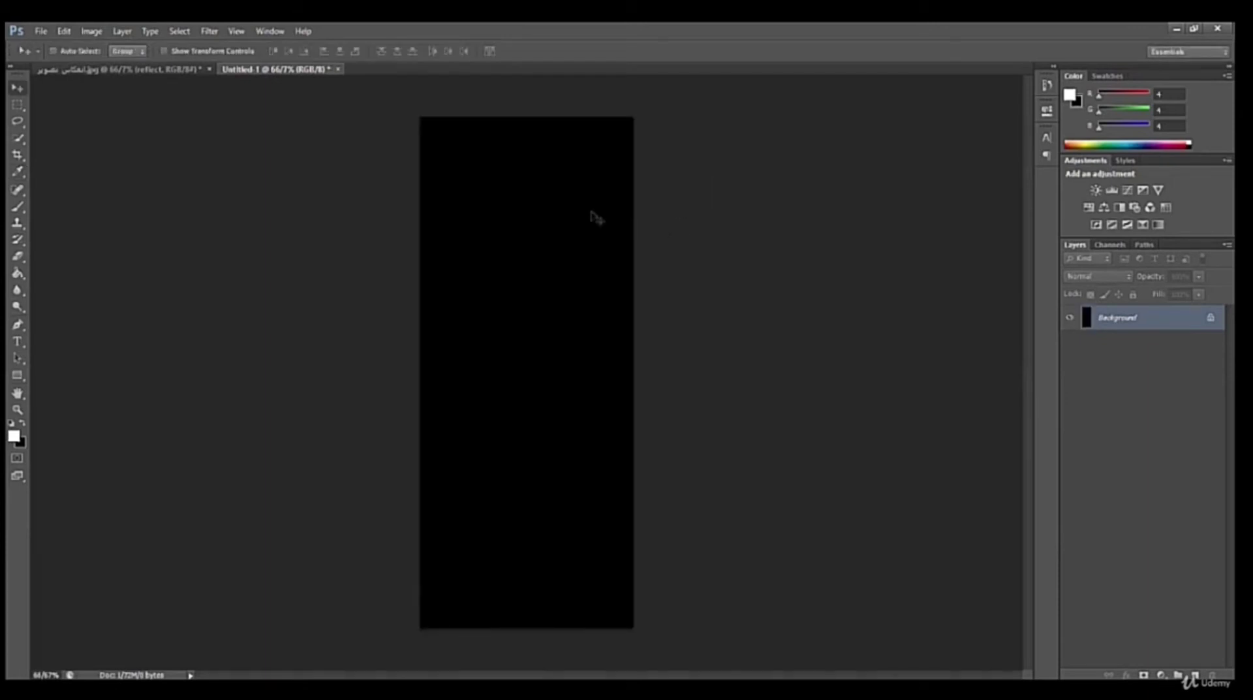
# Step: Add 400% monochromatic noise with Gaussian distribution to the black background
pyautogui.click(214, 32)
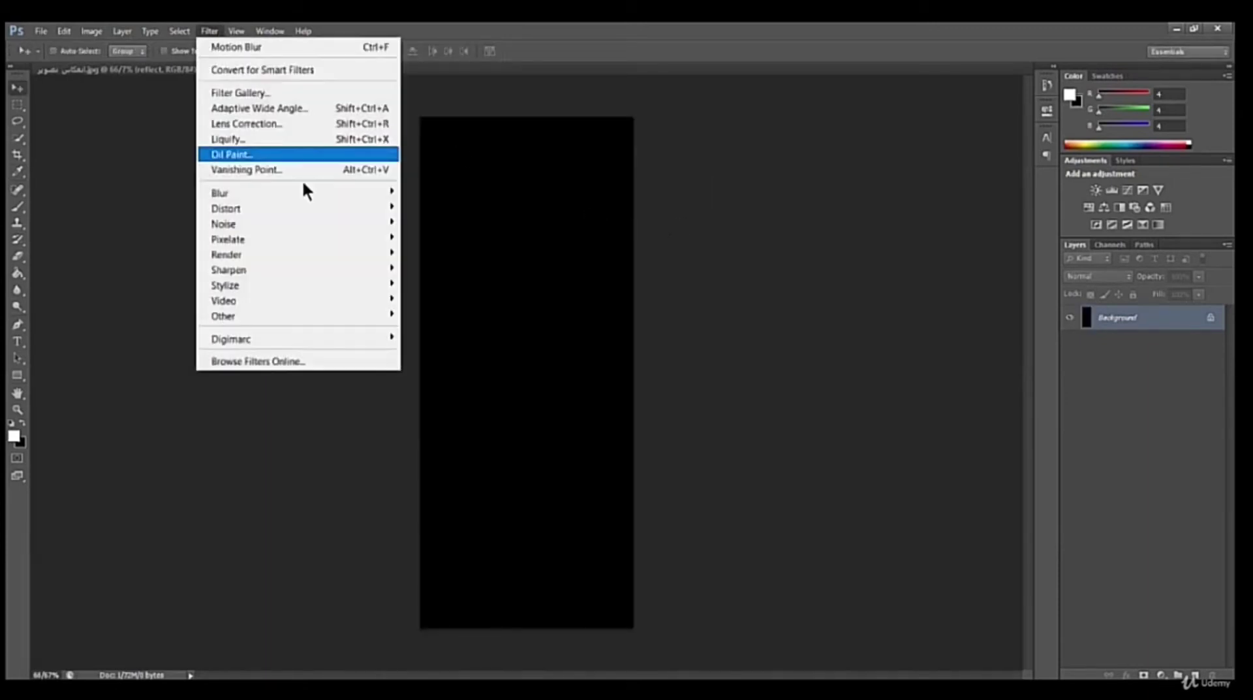
pyautogui.click(408, 223)
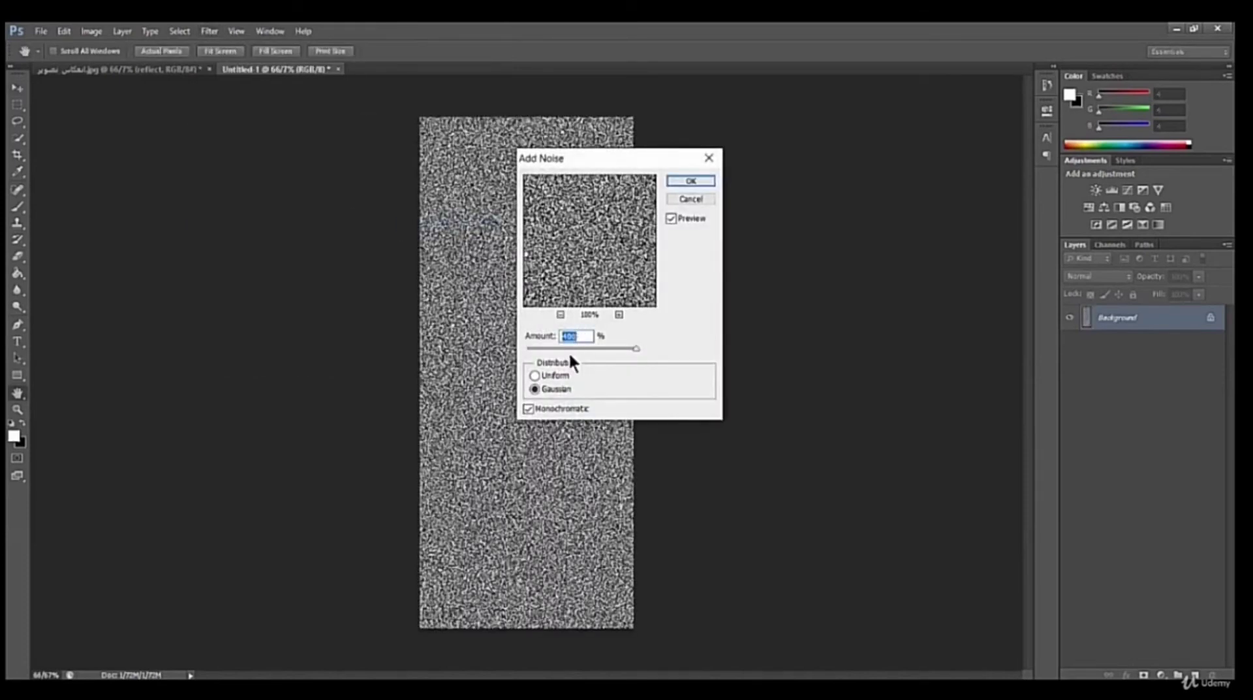
pyautogui.click(683, 185)
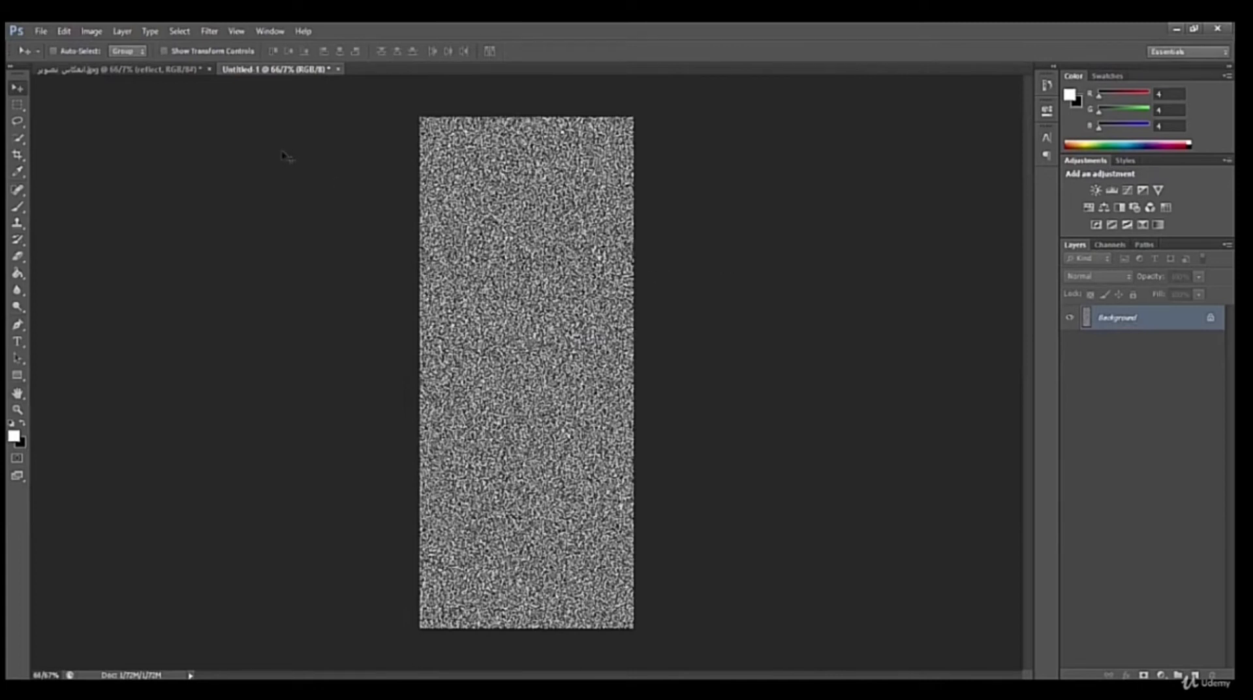
# Step: Emboss only the Red channel with an angle of 180°, a height of 1 pixel and an amount of 500%
pyautogui.click(1110, 246)
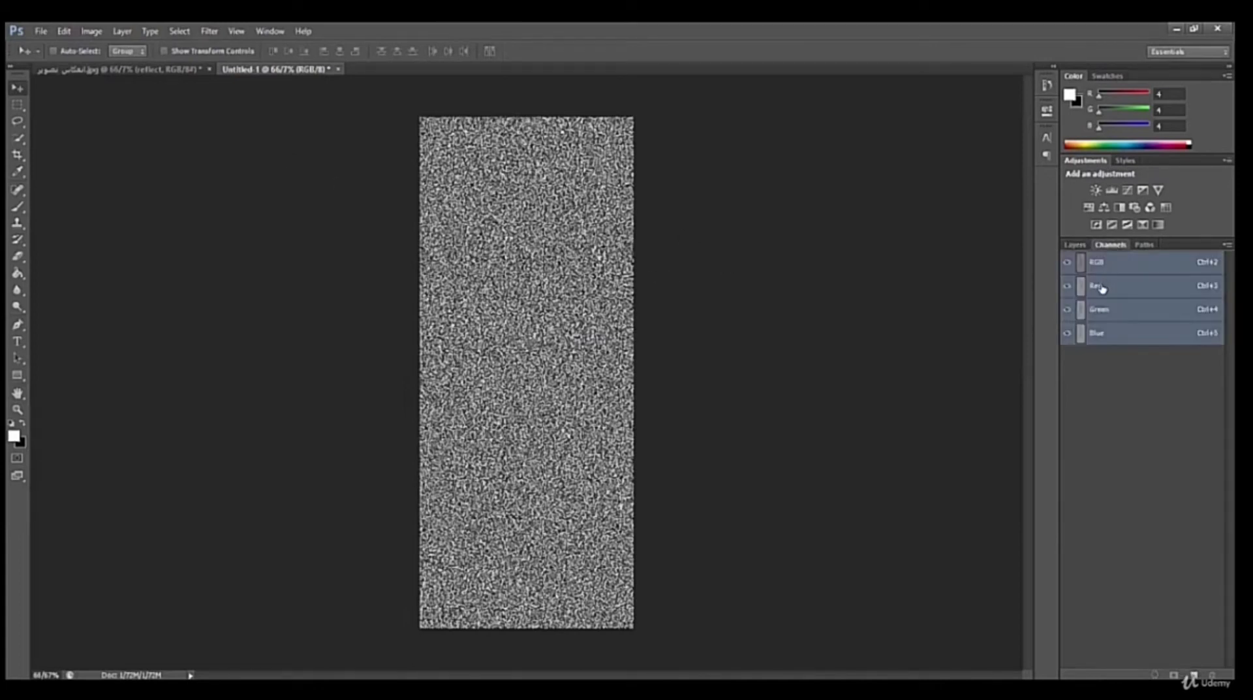
pyautogui.click(1101, 287)
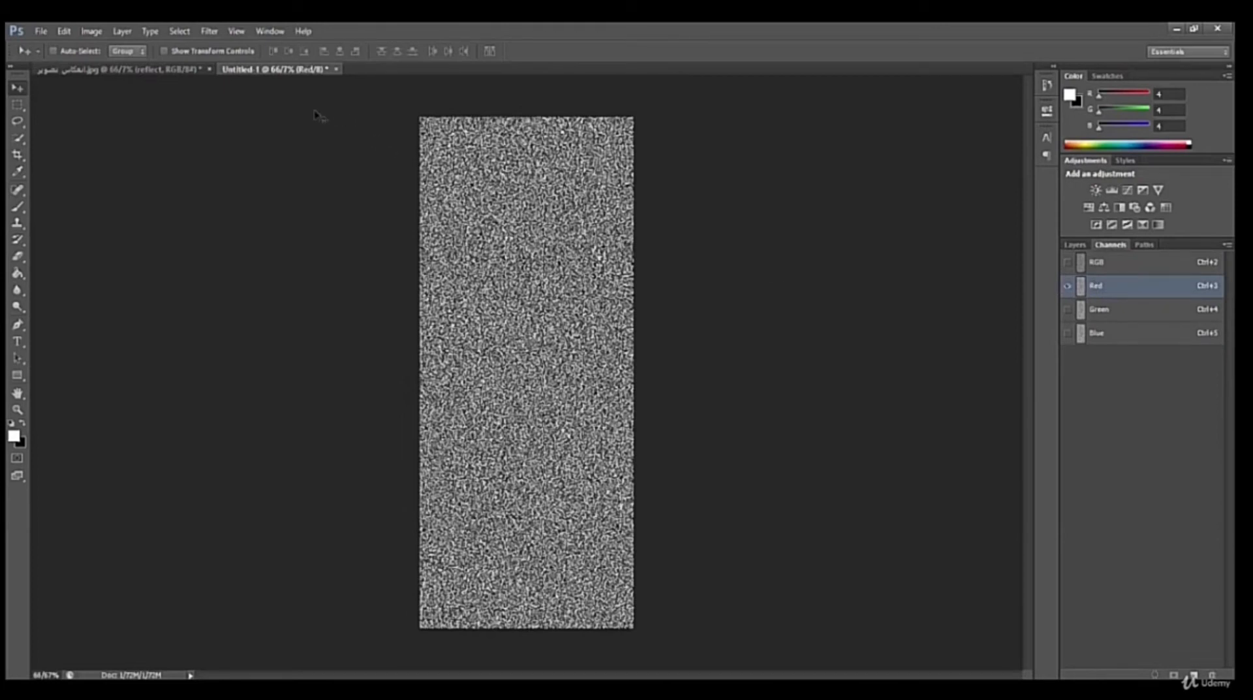
pyautogui.click(209, 31)
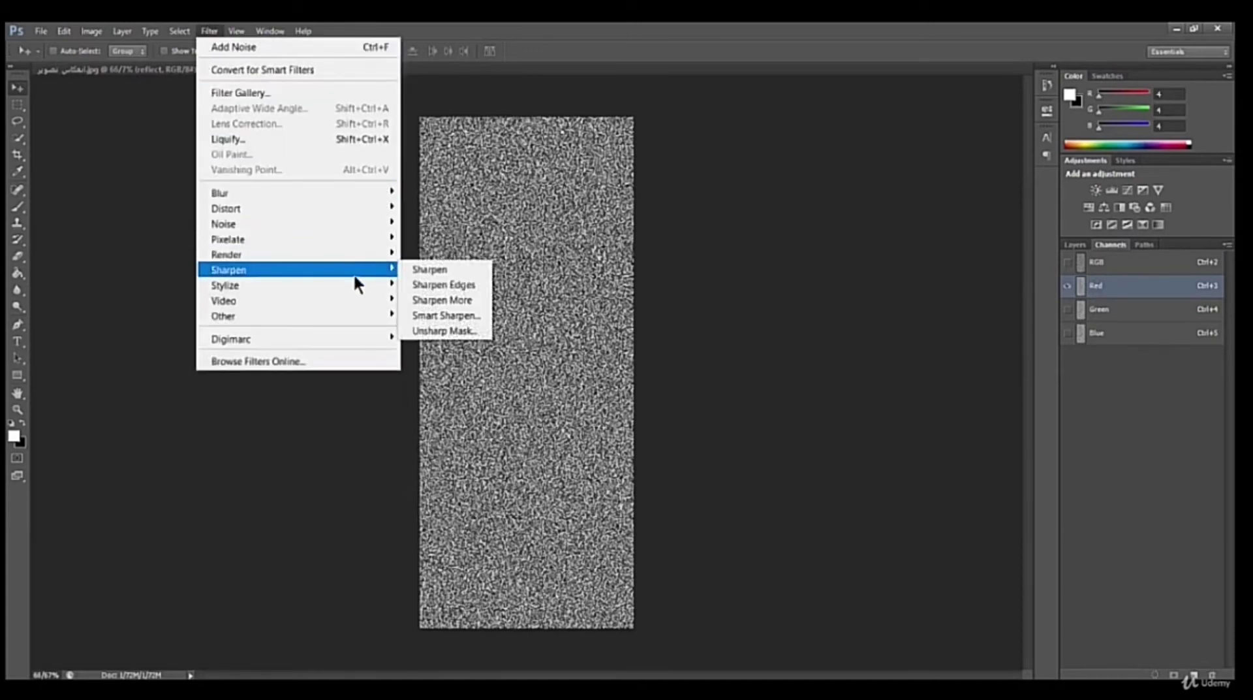
pyautogui.moveTo(364, 285)
pyautogui.click(424, 300)
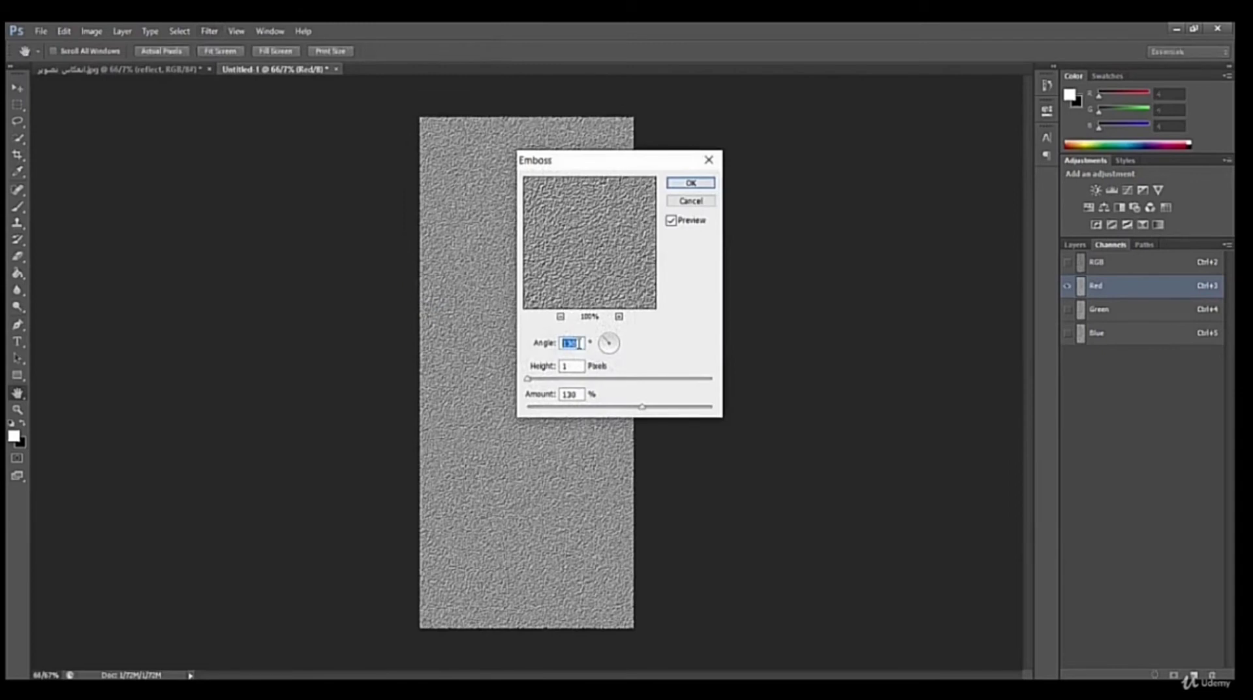
pyautogui.write('18')
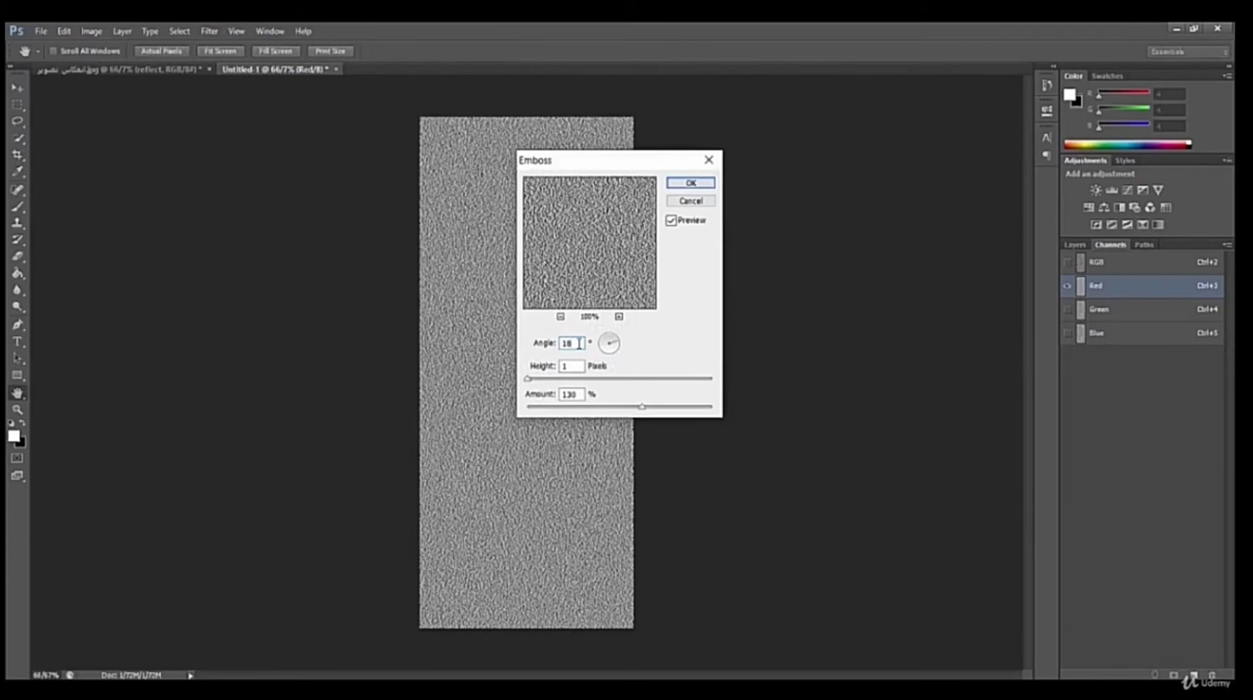
pyautogui.write('0')
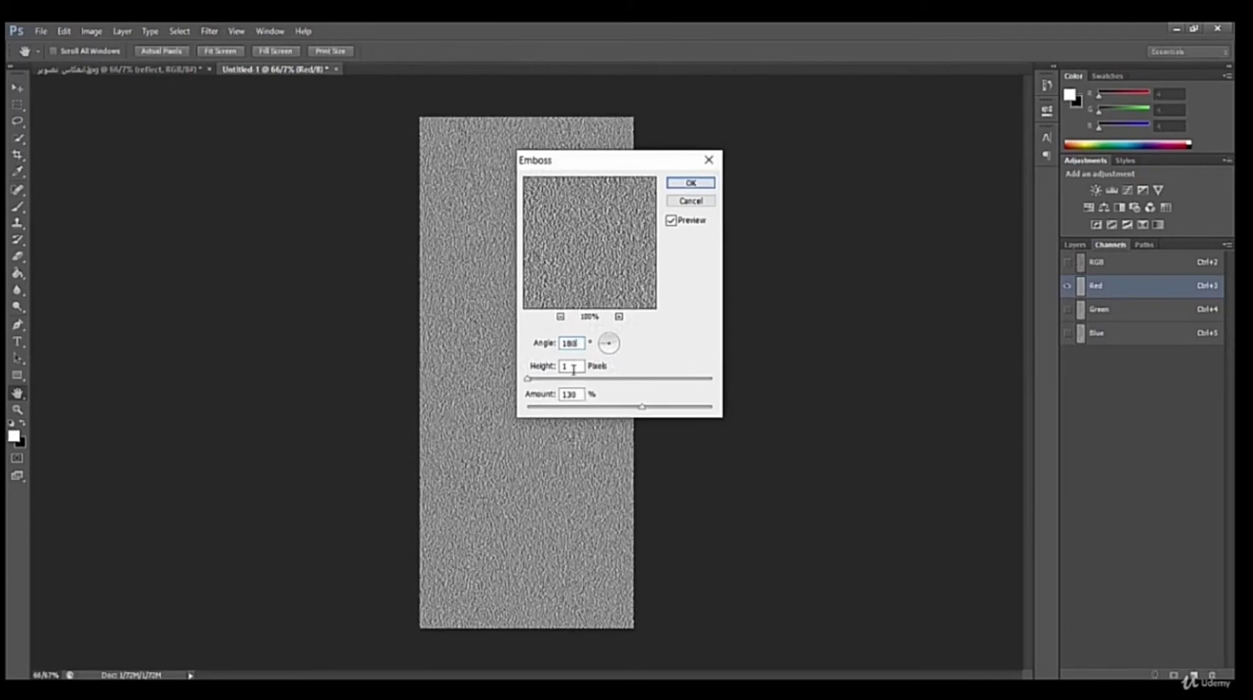
pyautogui.doubleClick(572, 394)
pyautogui.write('100')
pyautogui.click(682, 183)
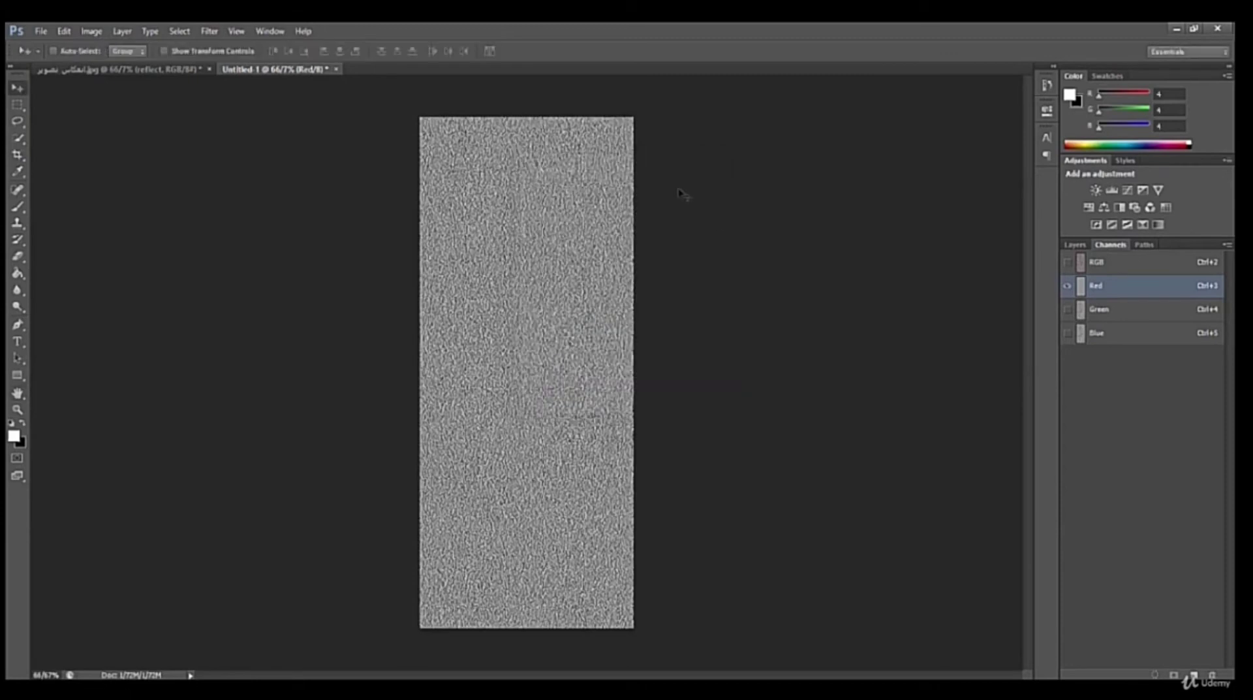
# Step: Emboss only the Green channel at a 90° angle, 1 pixel height and 500% amount, and show all channels with the layer list again
pyautogui.click(1111, 310)
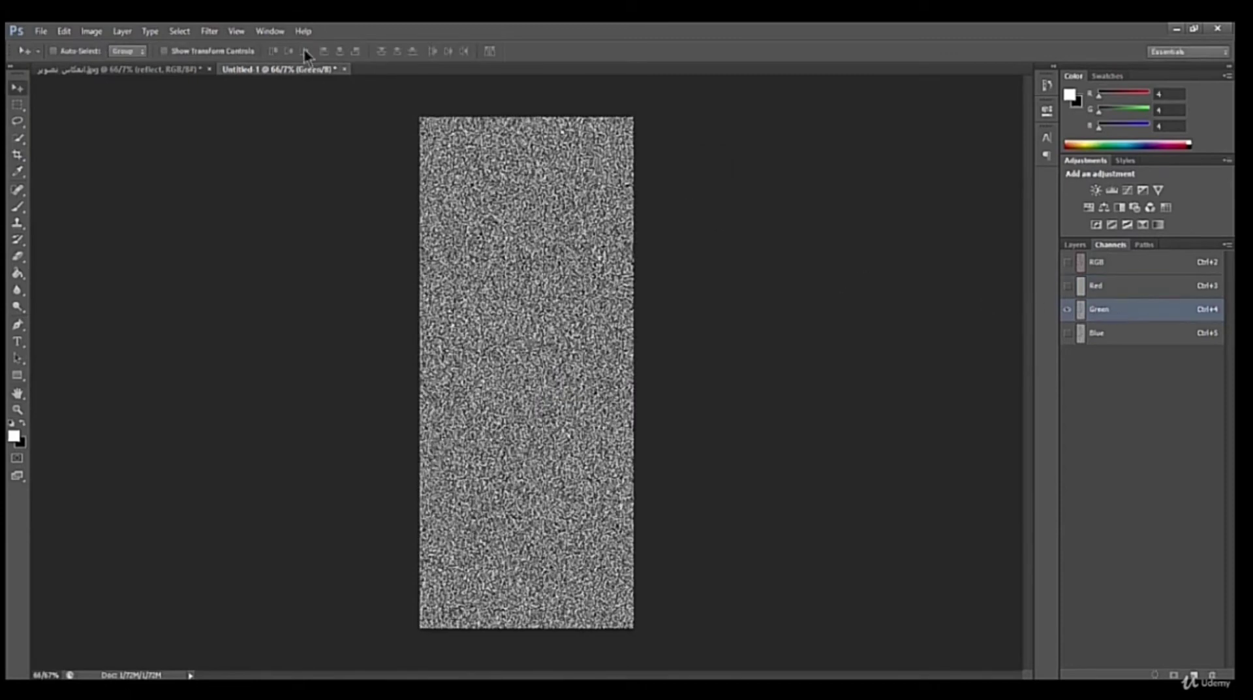
pyautogui.click(214, 30)
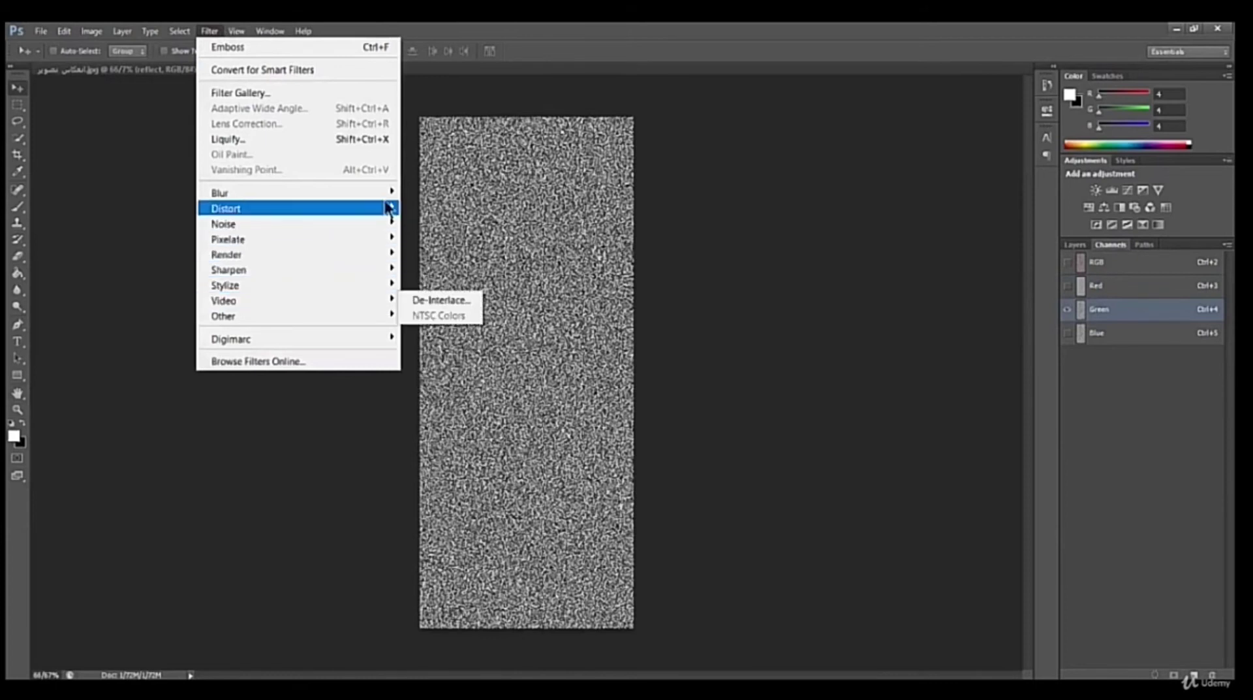
pyautogui.moveTo(382, 286)
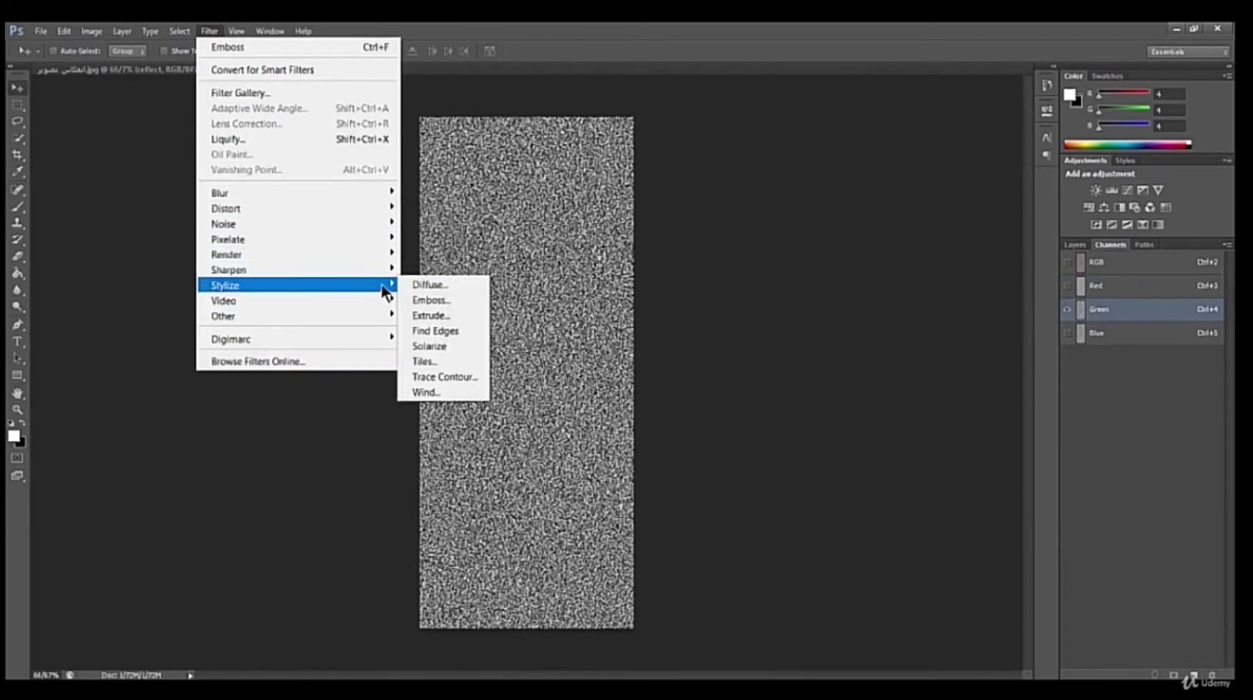
pyautogui.click(431, 300)
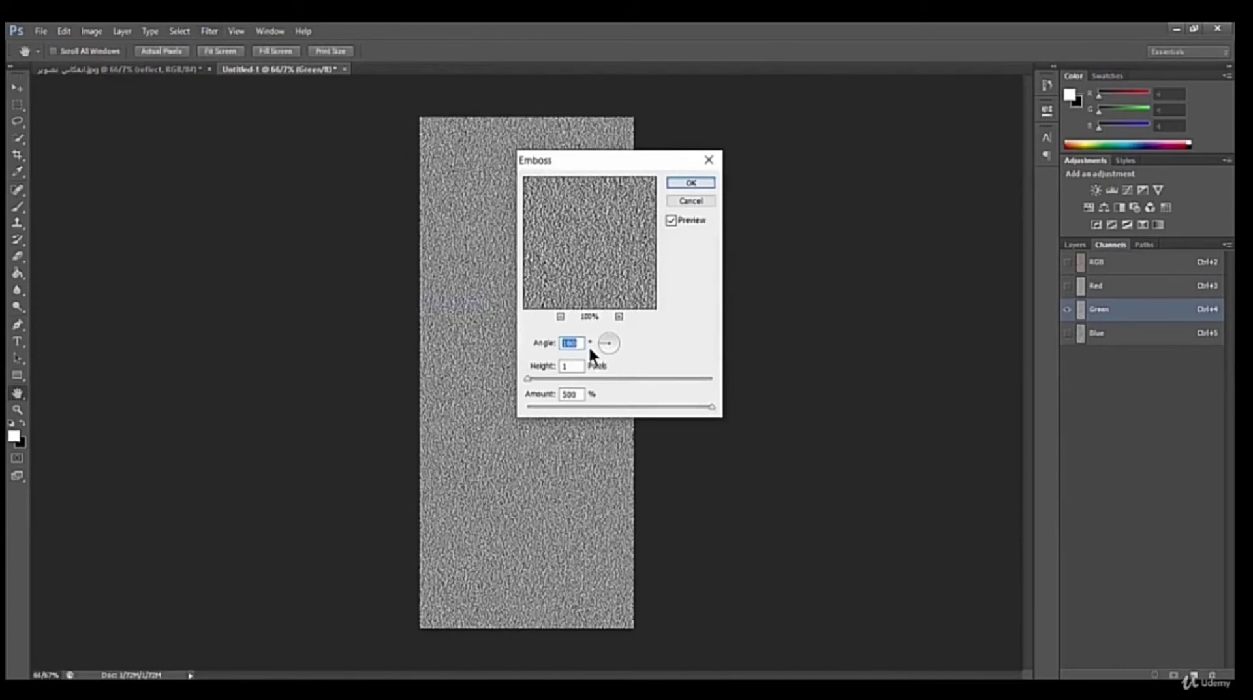
pyautogui.write('90')
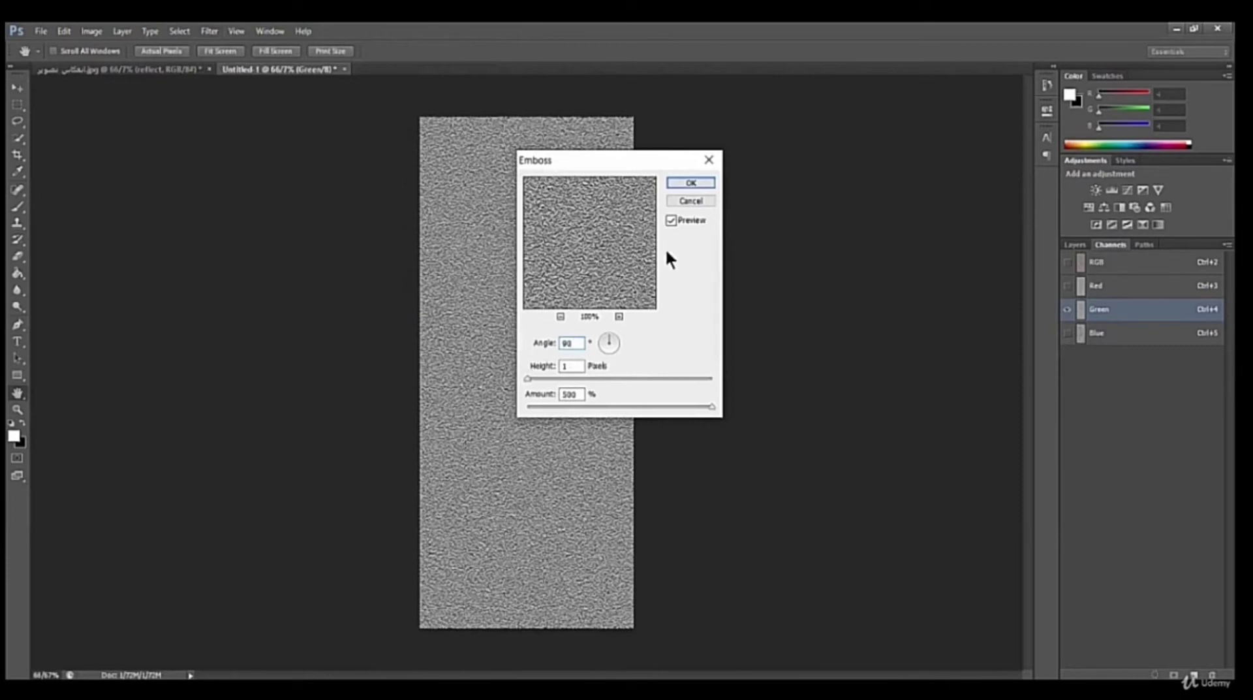
pyautogui.click(690, 184)
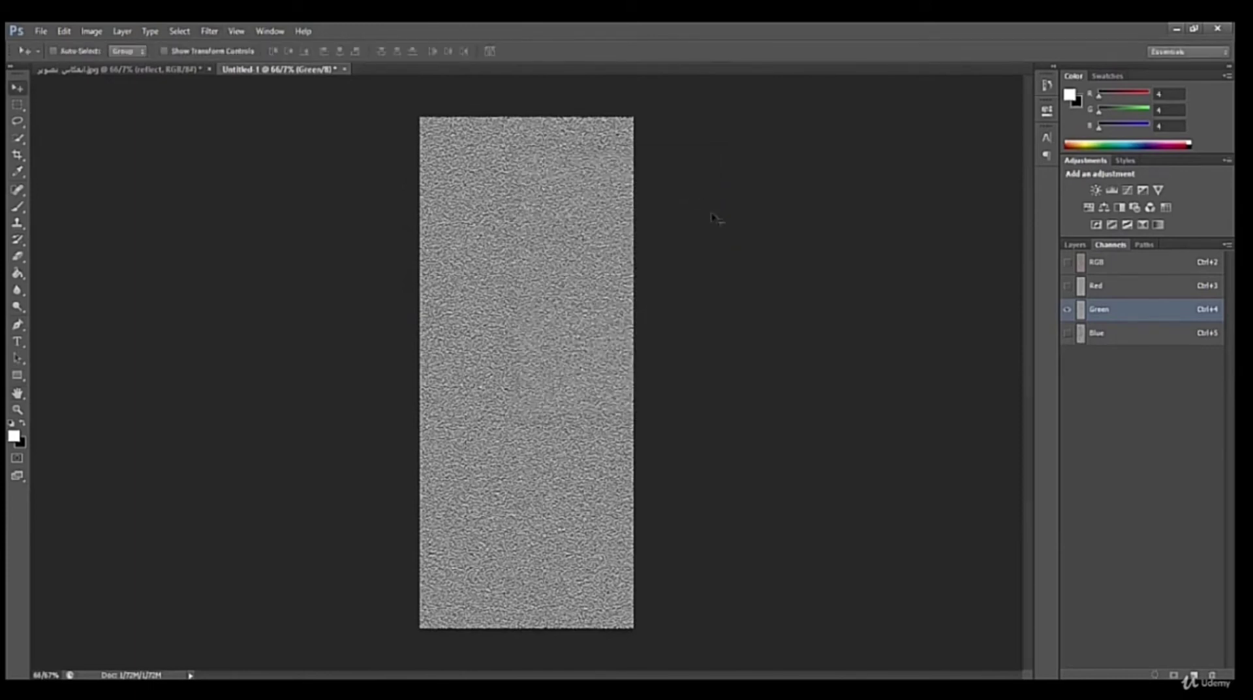
pyautogui.click(1068, 262)
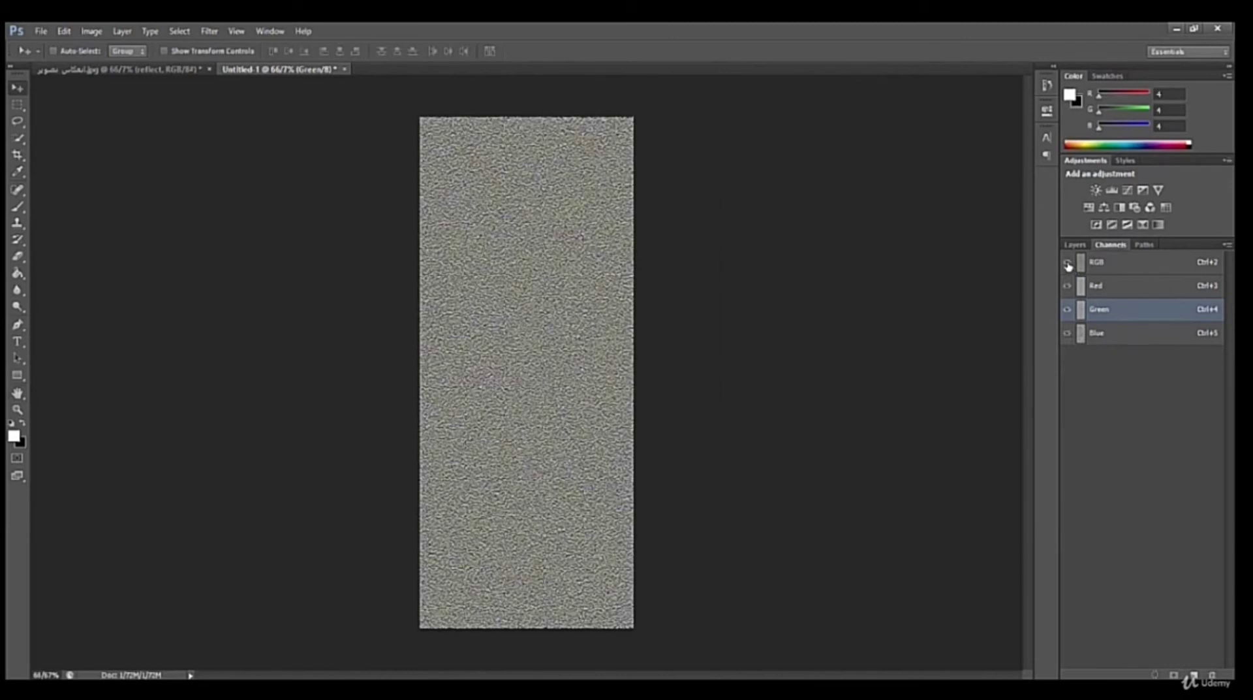
pyautogui.click(1074, 244)
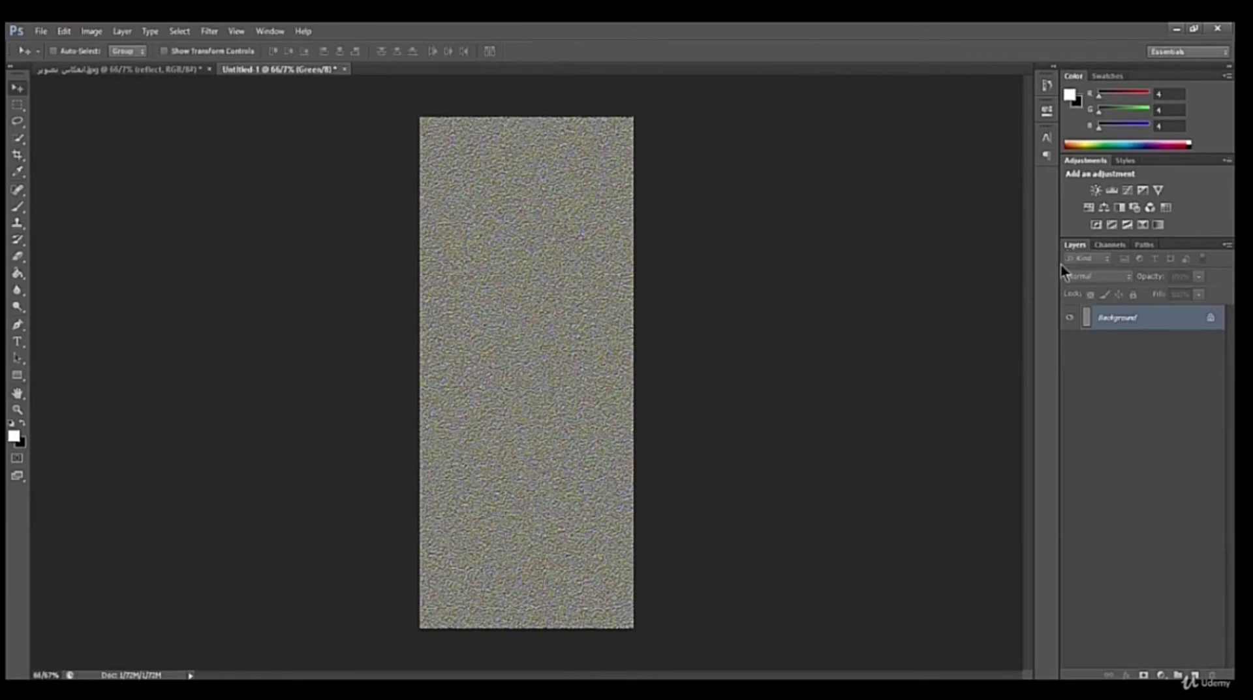
# Step: Convert the locked Background of the noise document into a regular layer with the default name Layer 0
pyautogui.click(65, 30)
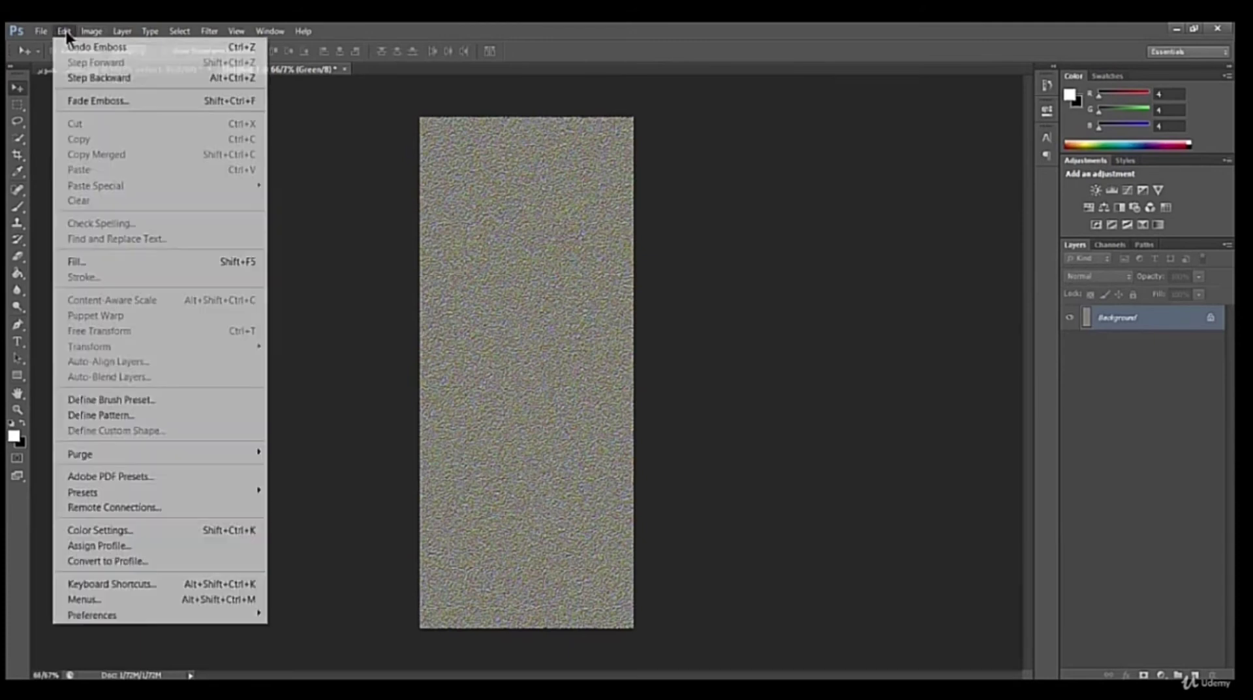
pyautogui.click(464, 347)
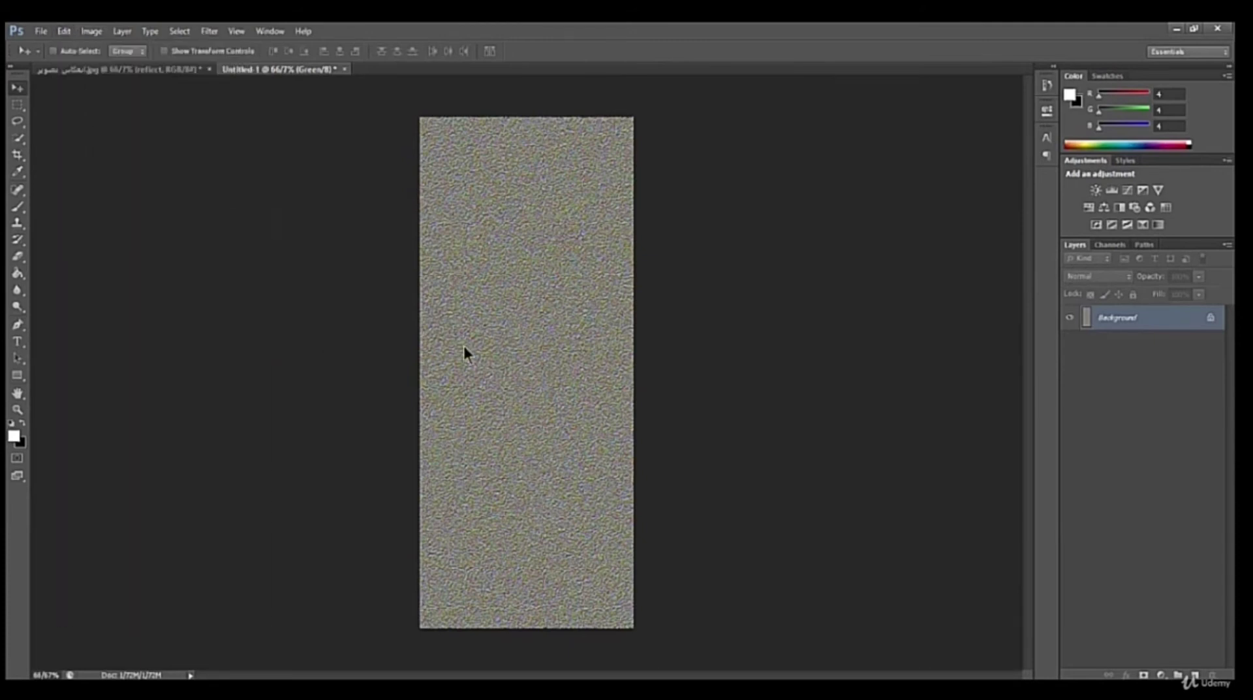
pyautogui.click(64, 31)
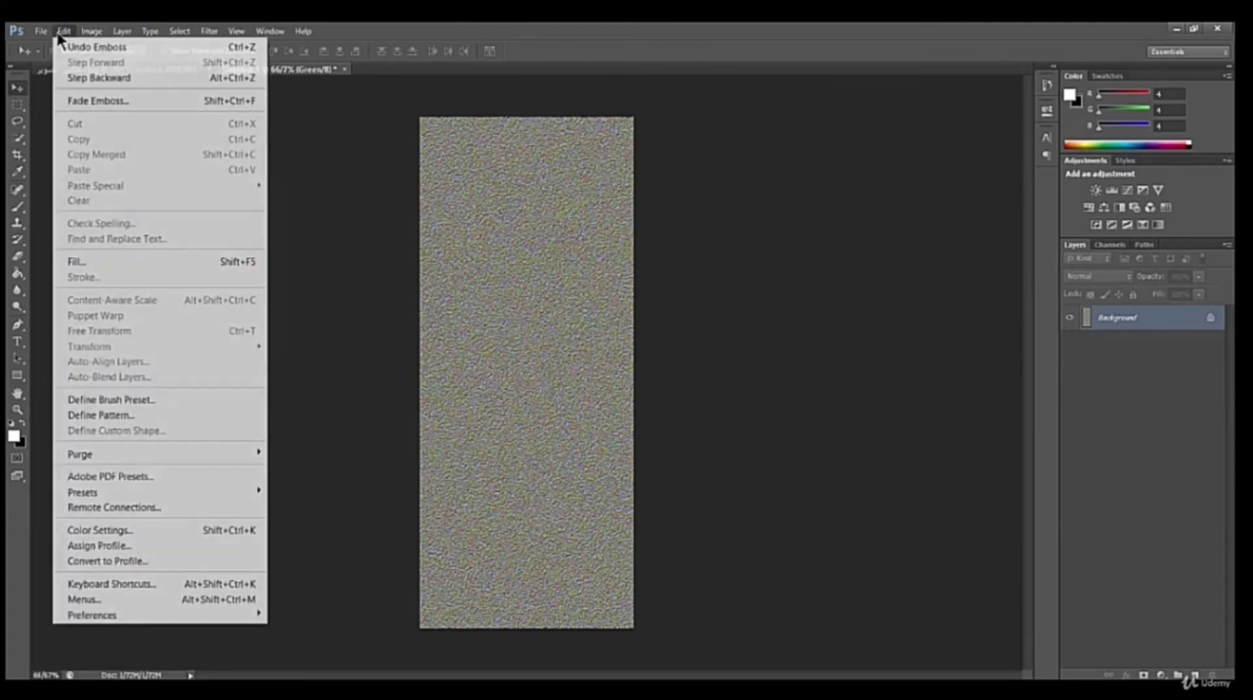
pyautogui.click(1162, 343)
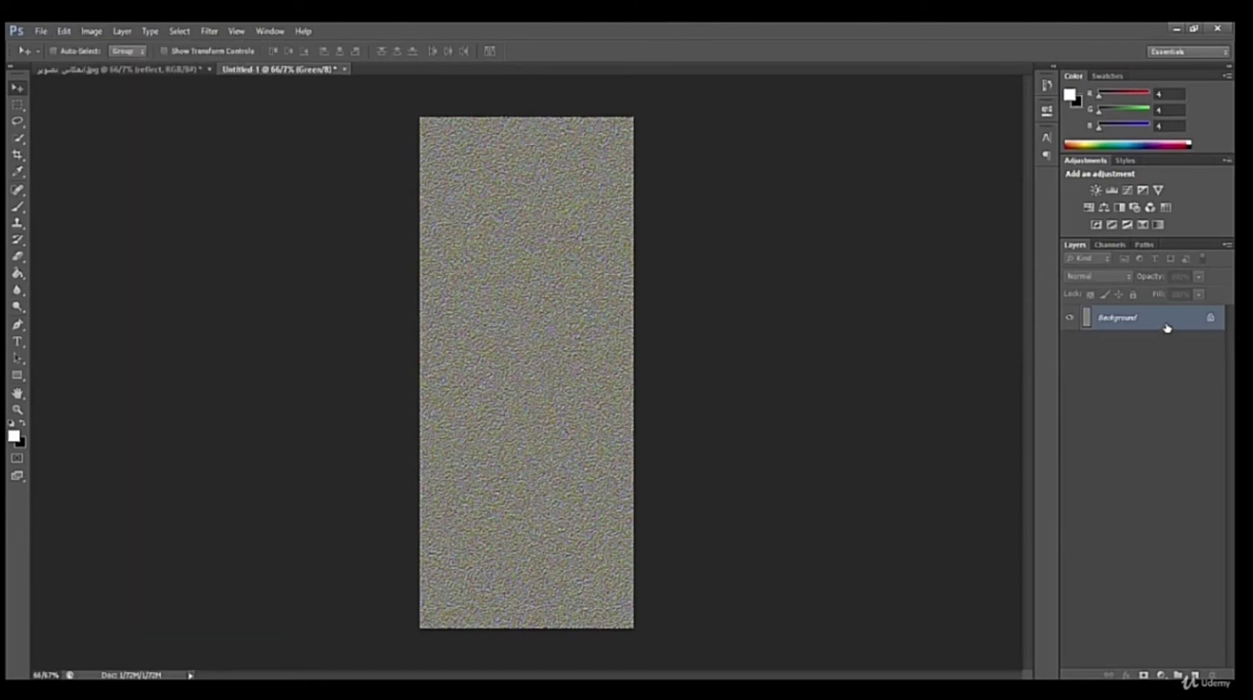
pyautogui.doubleClick(1167, 328)
pyautogui.click(722, 240)
# Step: Start a Perspective transform on the noise layer and widen its bottom edge symmetrically to roughly four times the original width
pyautogui.click(64, 31)
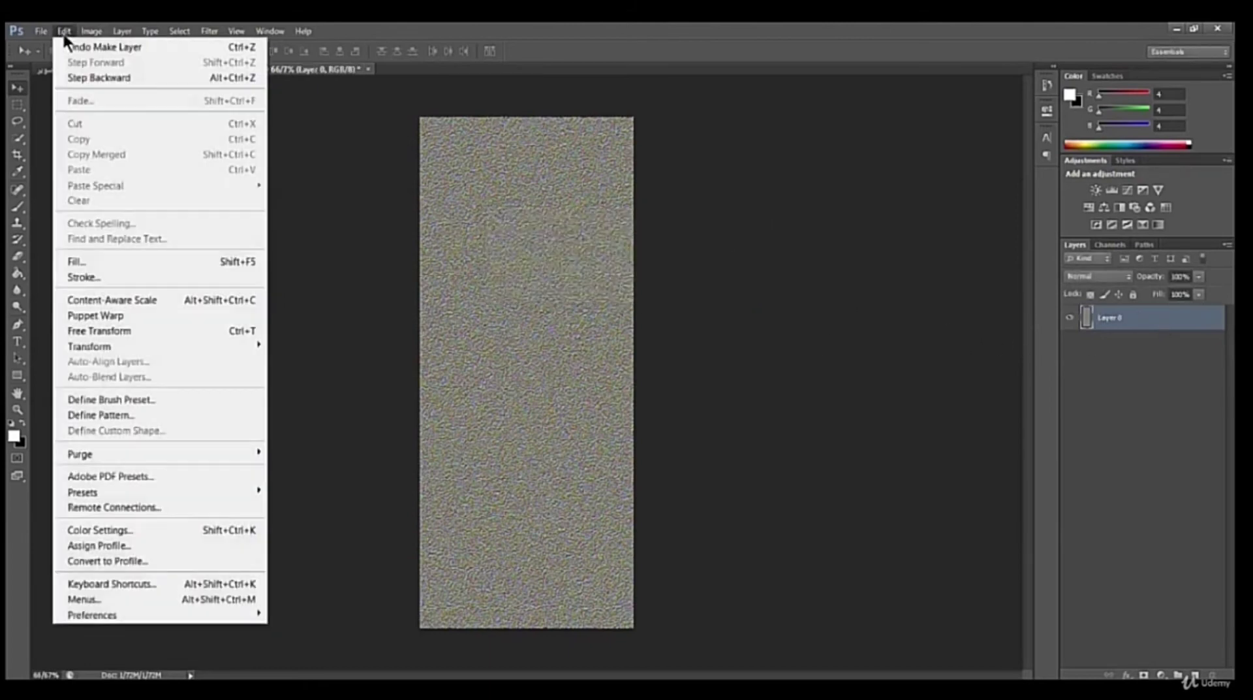
pyautogui.moveTo(259, 346)
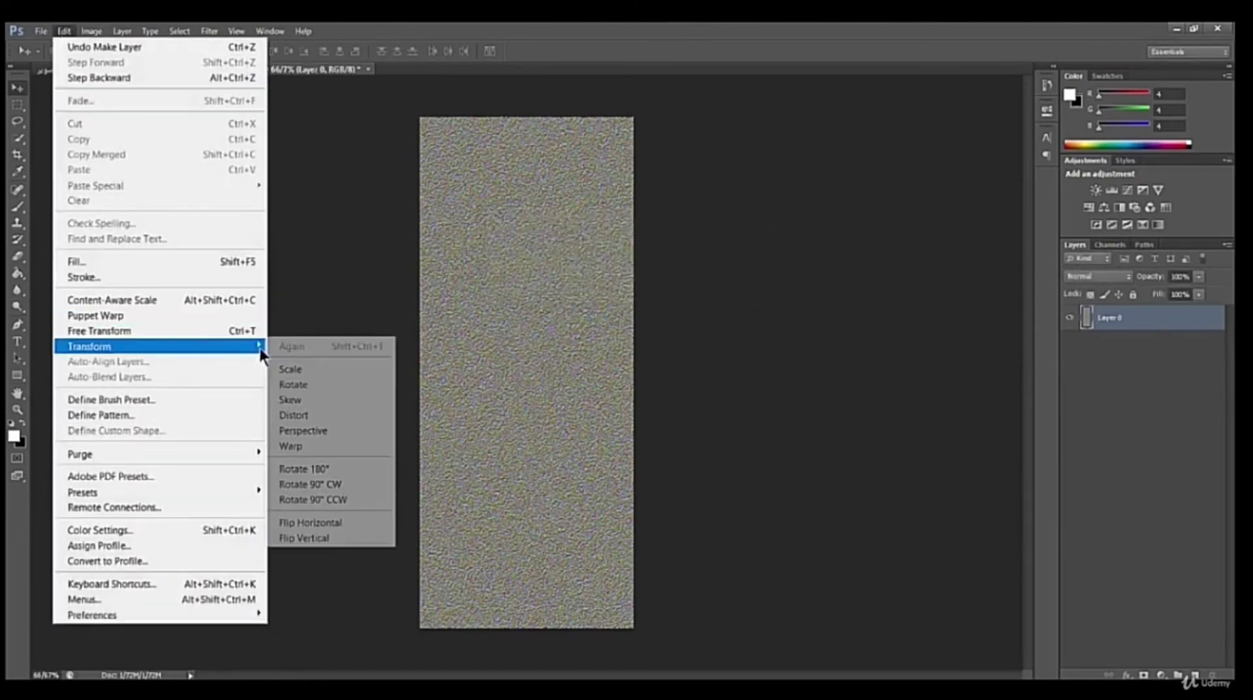
pyautogui.click(320, 430)
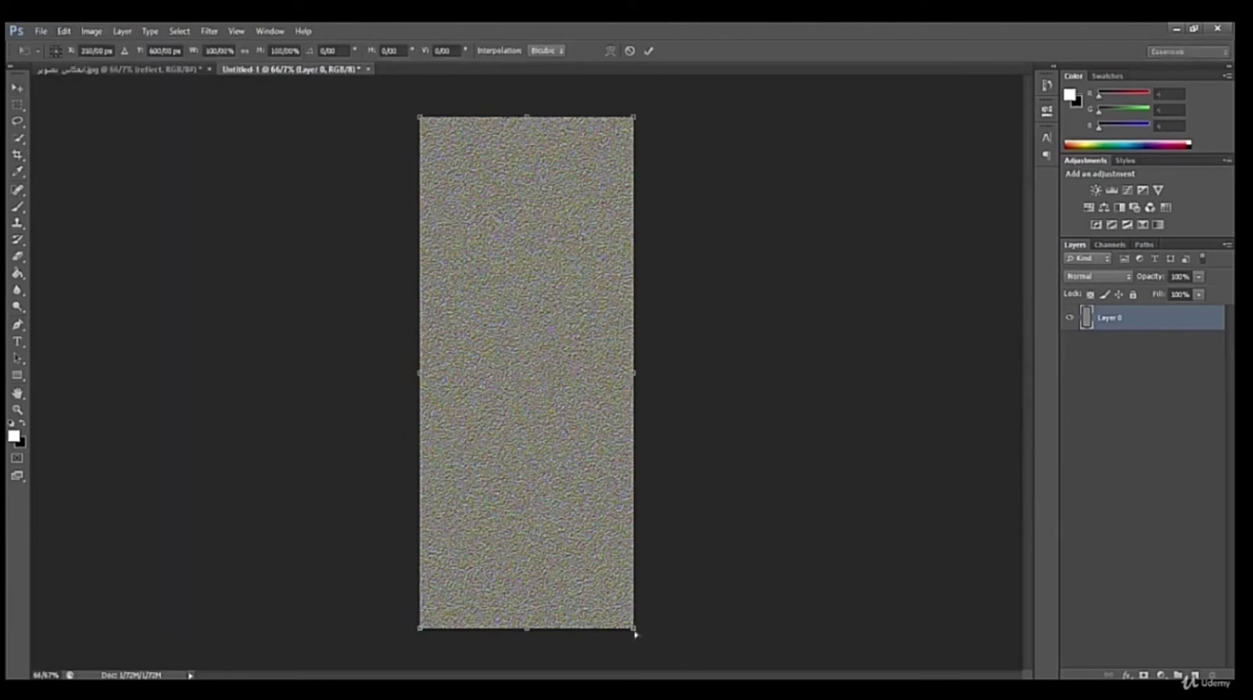
pyautogui.moveTo(642, 633); pyautogui.dragTo(987, 639)
pyautogui.hotkey('ctrl', '-')
pyautogui.hotkey('ctrl', '-')
pyautogui.hotkey('ctrl', '-')
pyautogui.hotkey('ctrl', '-')
pyautogui.hotkey('ctrl', '-')
pyautogui.hotkey('ctrl', '-')
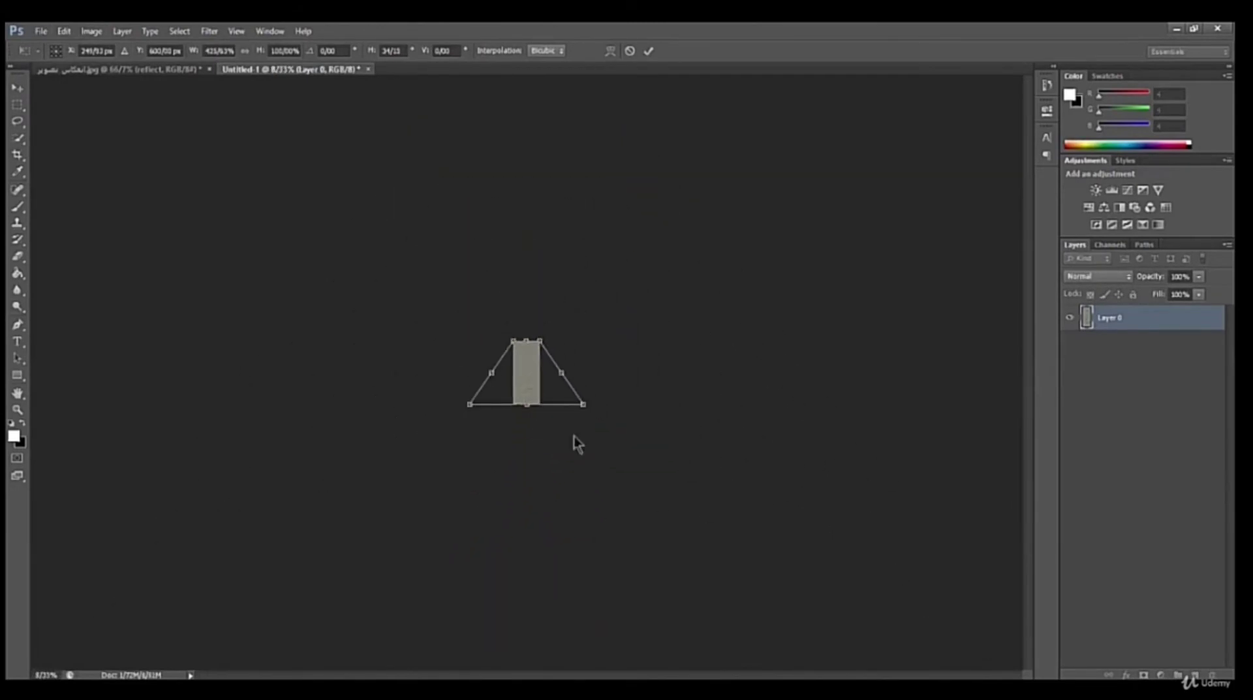
# Step: Stretch the layer's bottom edge much further in perspective, to a width of about 7533%, and apply the transform
pyautogui.moveTo(591, 408); pyautogui.dragTo(1023, 421)
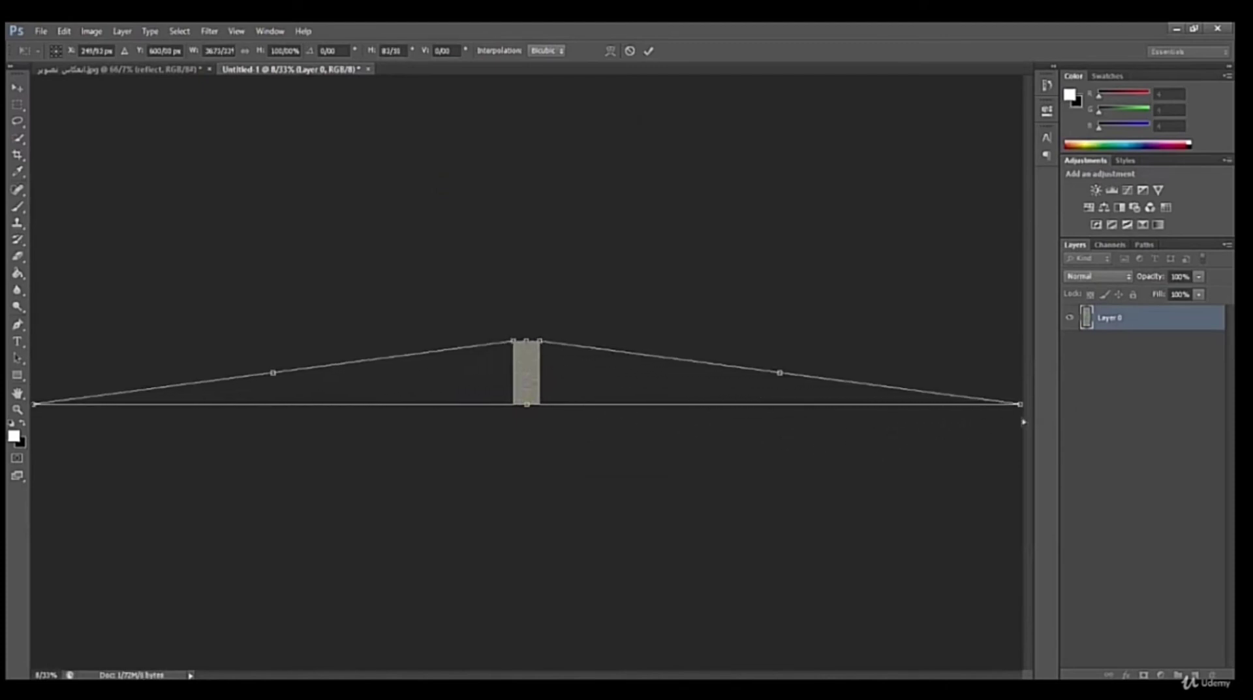
pyautogui.hotkey('ctrl', '-')
pyautogui.hotkey('ctrl', '-')
pyautogui.hotkey('ctrl', '-')
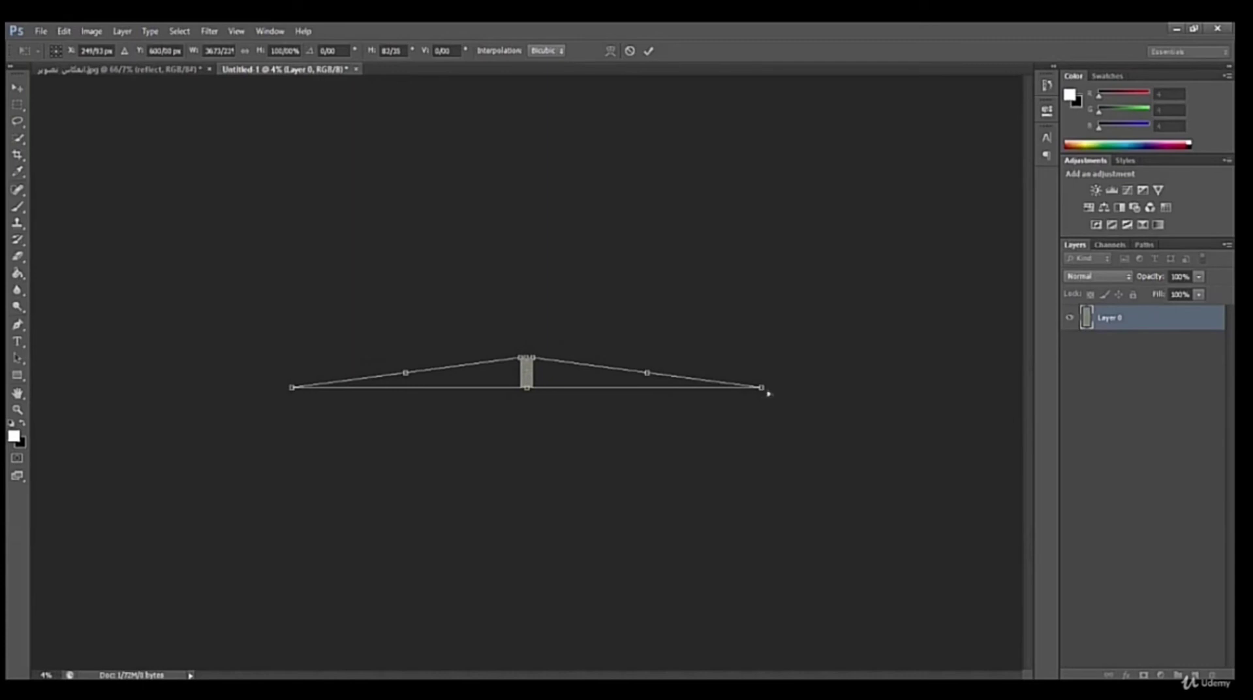
pyautogui.moveTo(768, 393); pyautogui.dragTo(1009, 387)
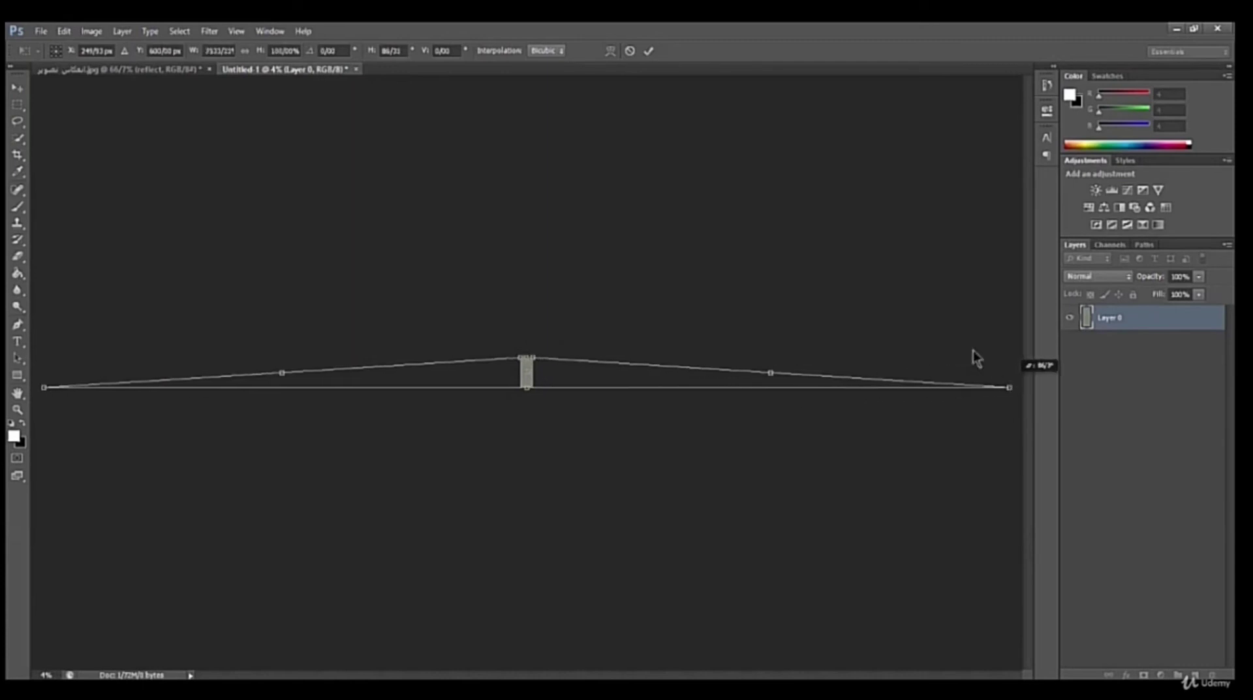
pyautogui.click(649, 52)
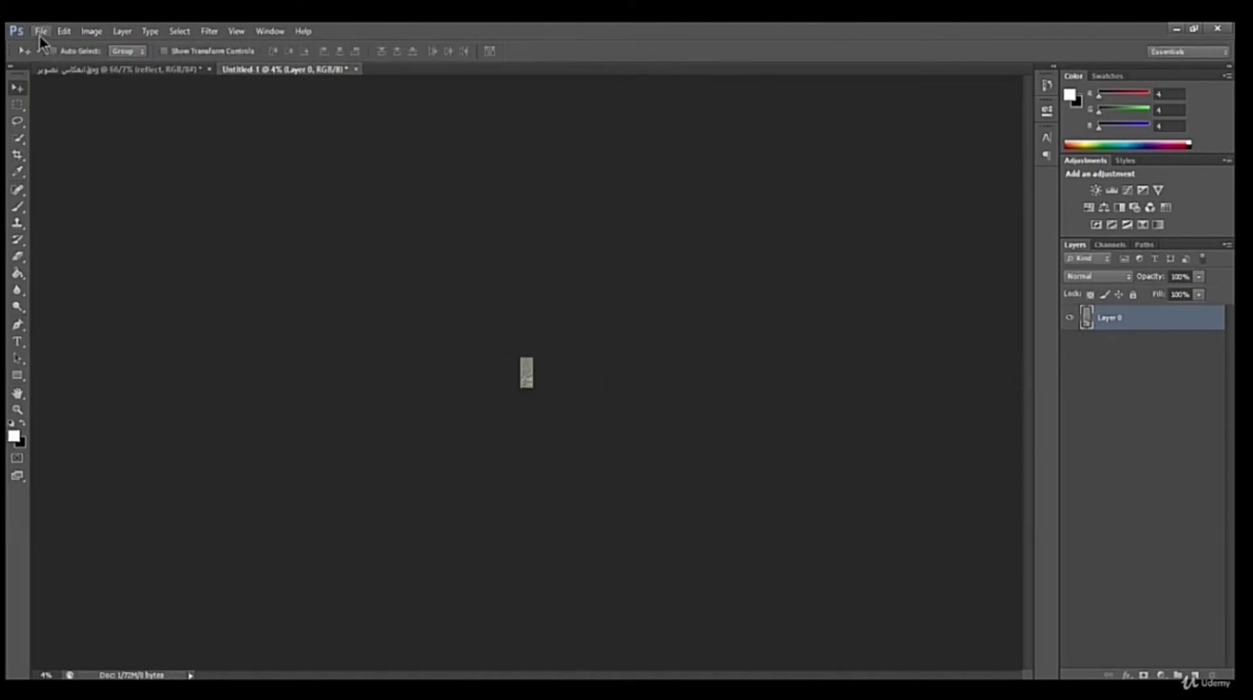
# Step: Save the texture document as displace3 in Photoshop PSD format with layers and accept the format options
pyautogui.click(40, 31)
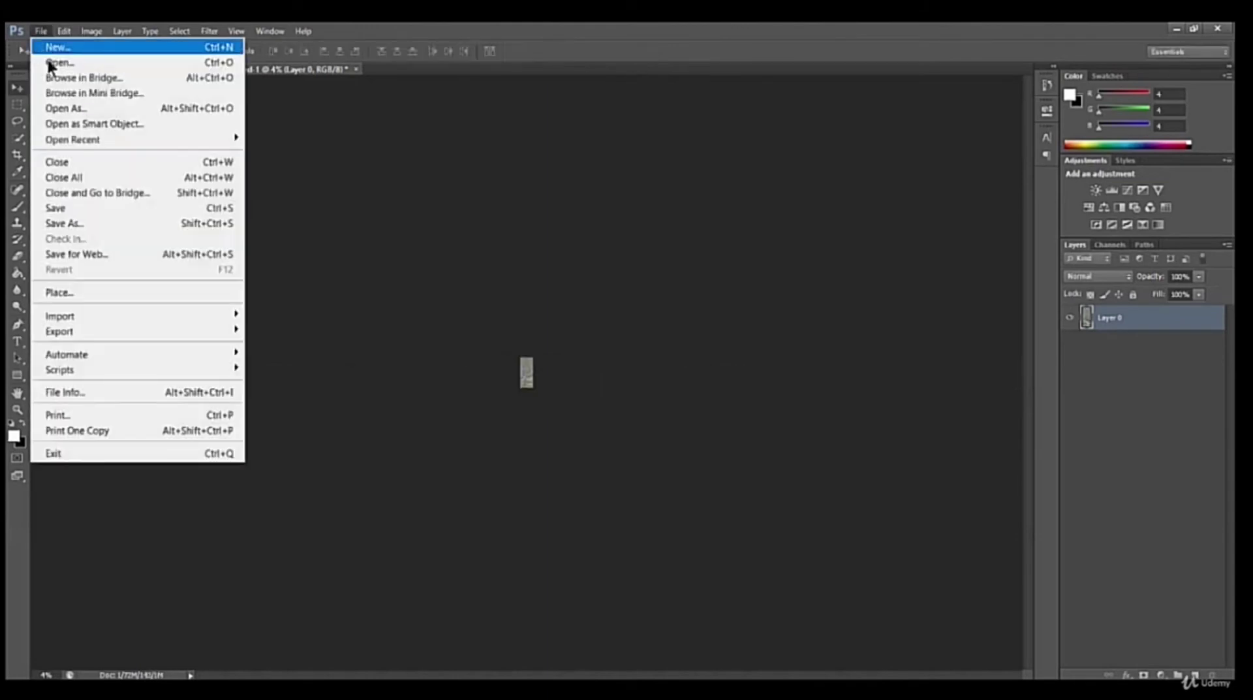
pyautogui.click(103, 223)
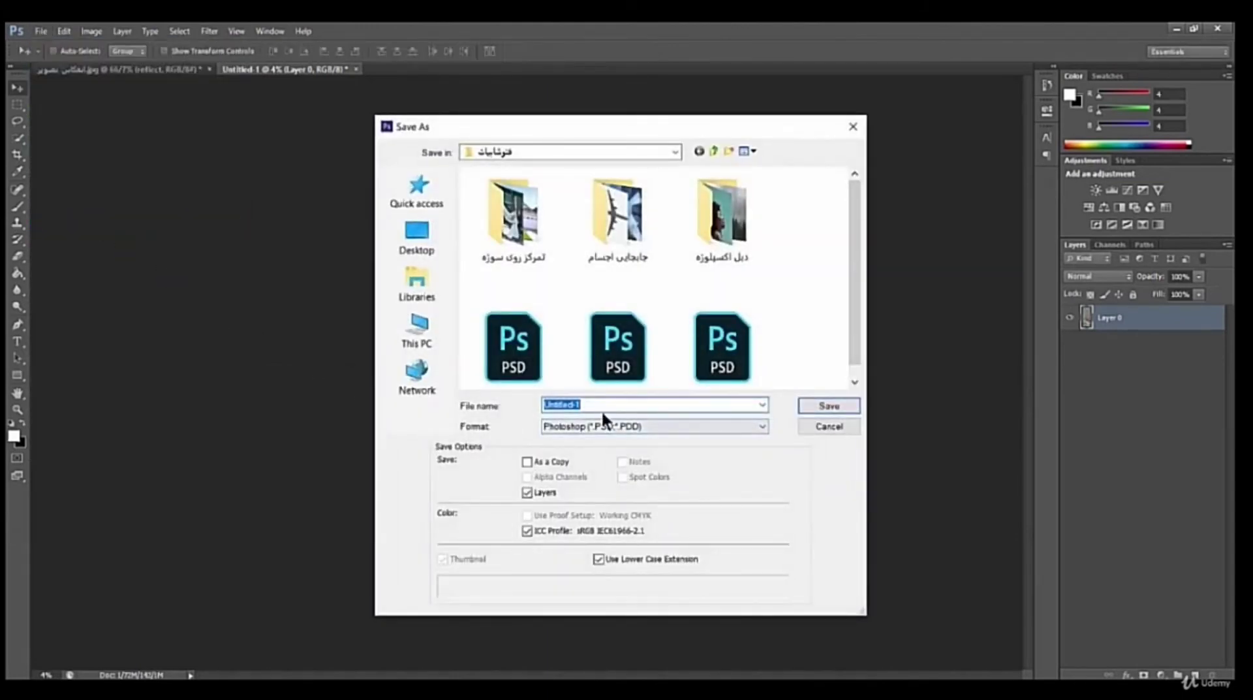
pyautogui.write('d')
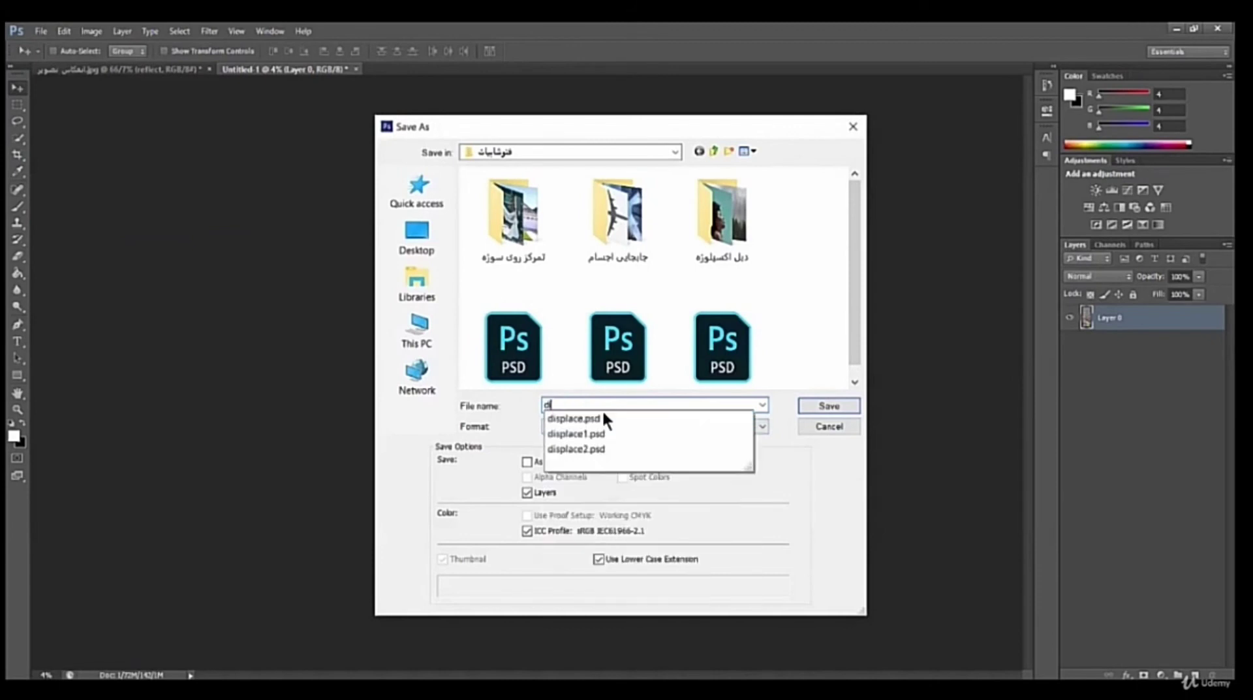
pyautogui.write('isplace3')
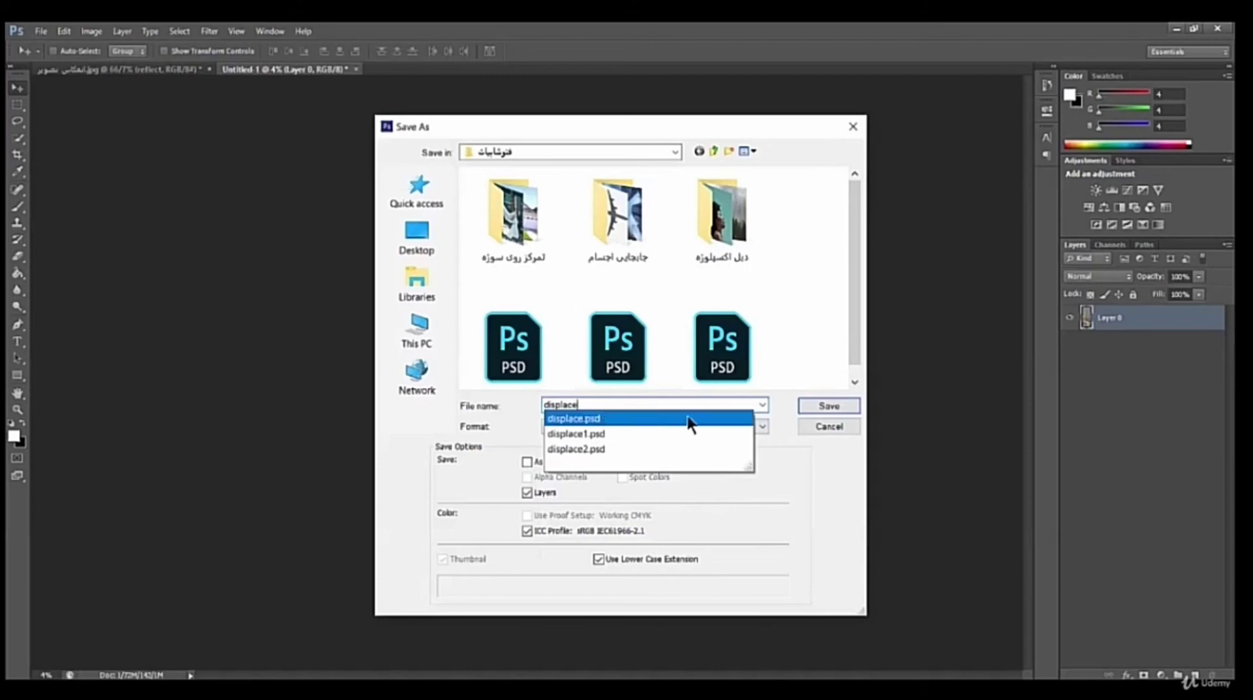
pyautogui.click(804, 408)
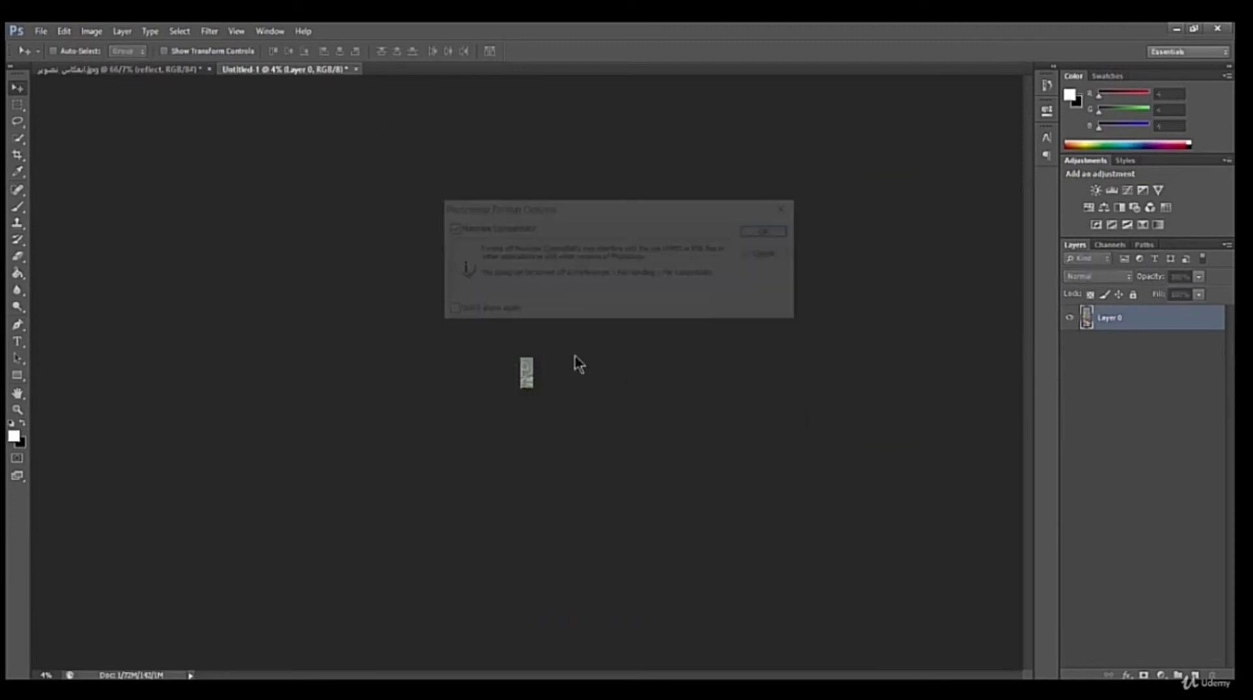
pyautogui.click(759, 230)
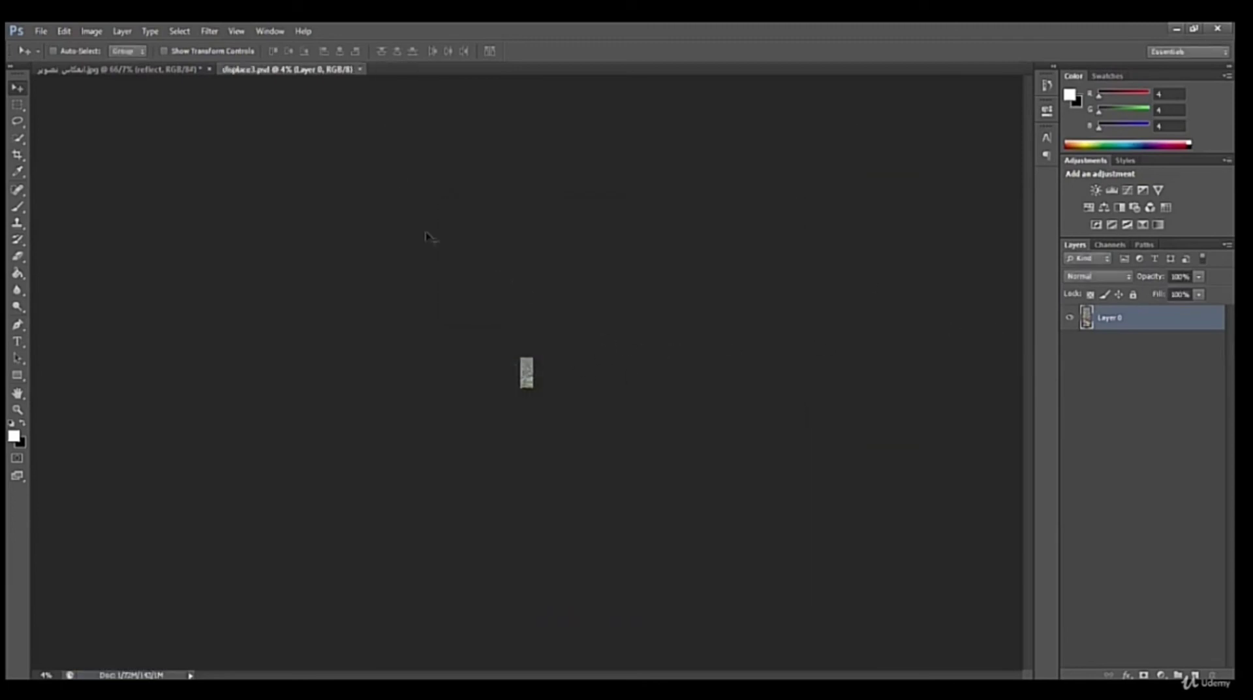
# Step: Close displace3.psd and return to the snowy house document
pyautogui.click(189, 71)
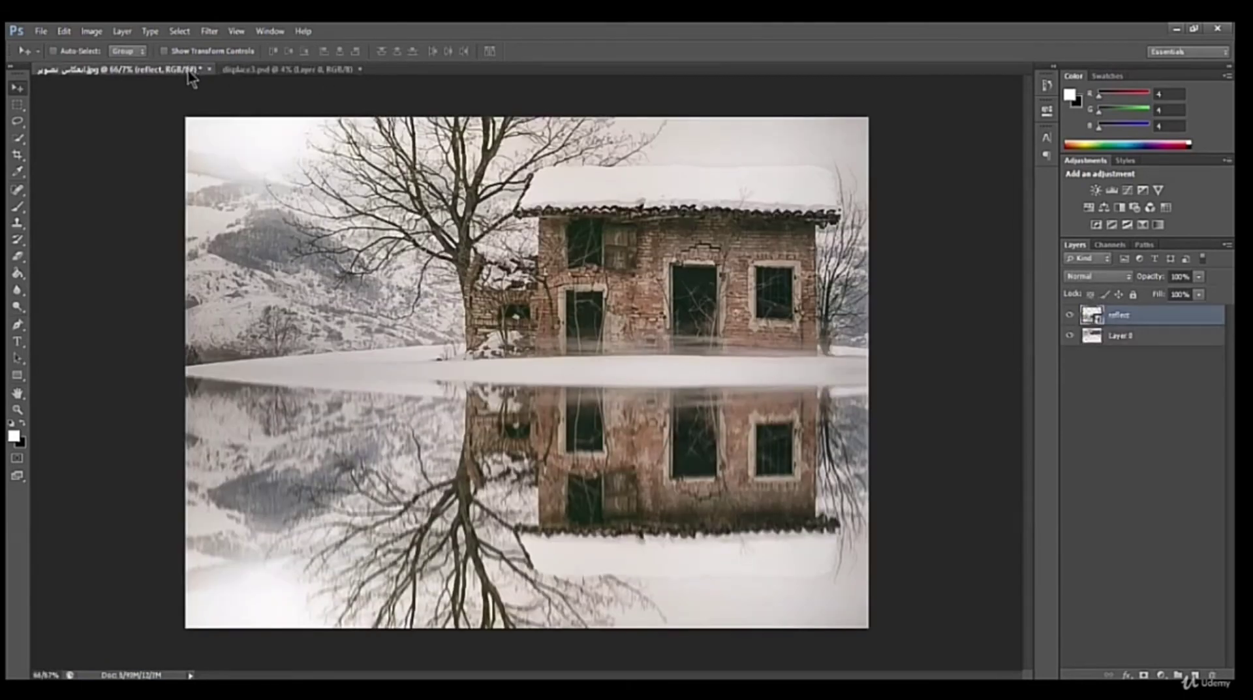
pyautogui.click(261, 70)
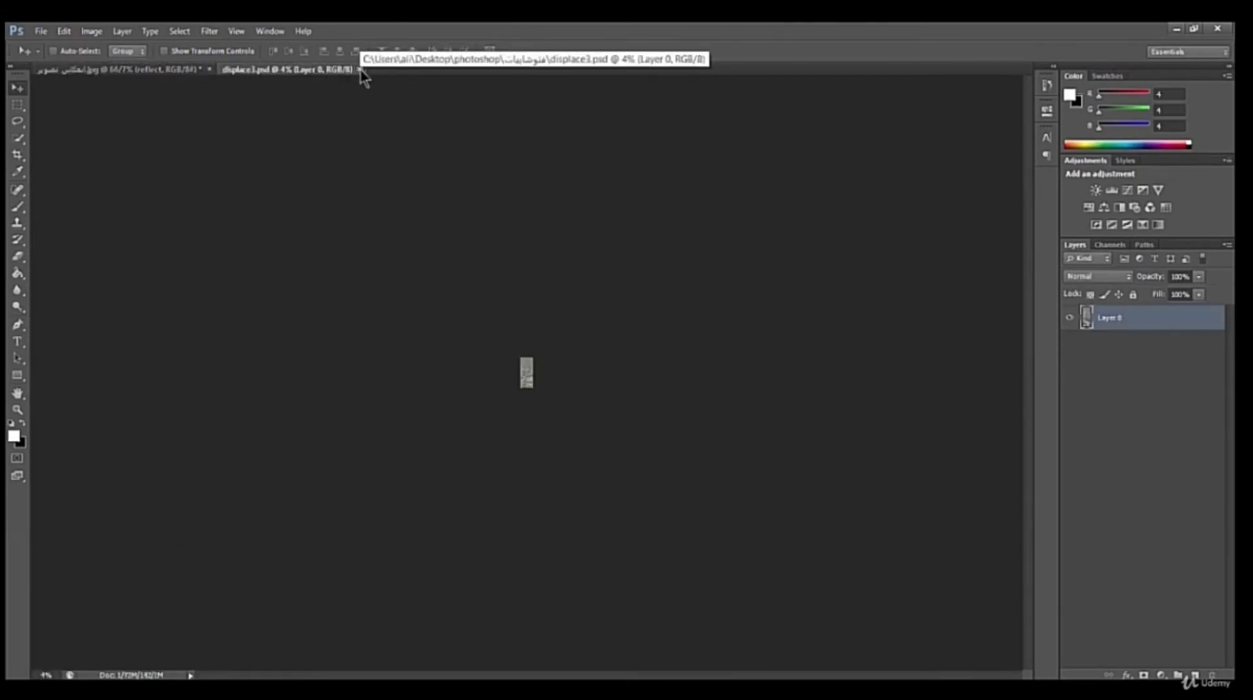
pyautogui.click(359, 70)
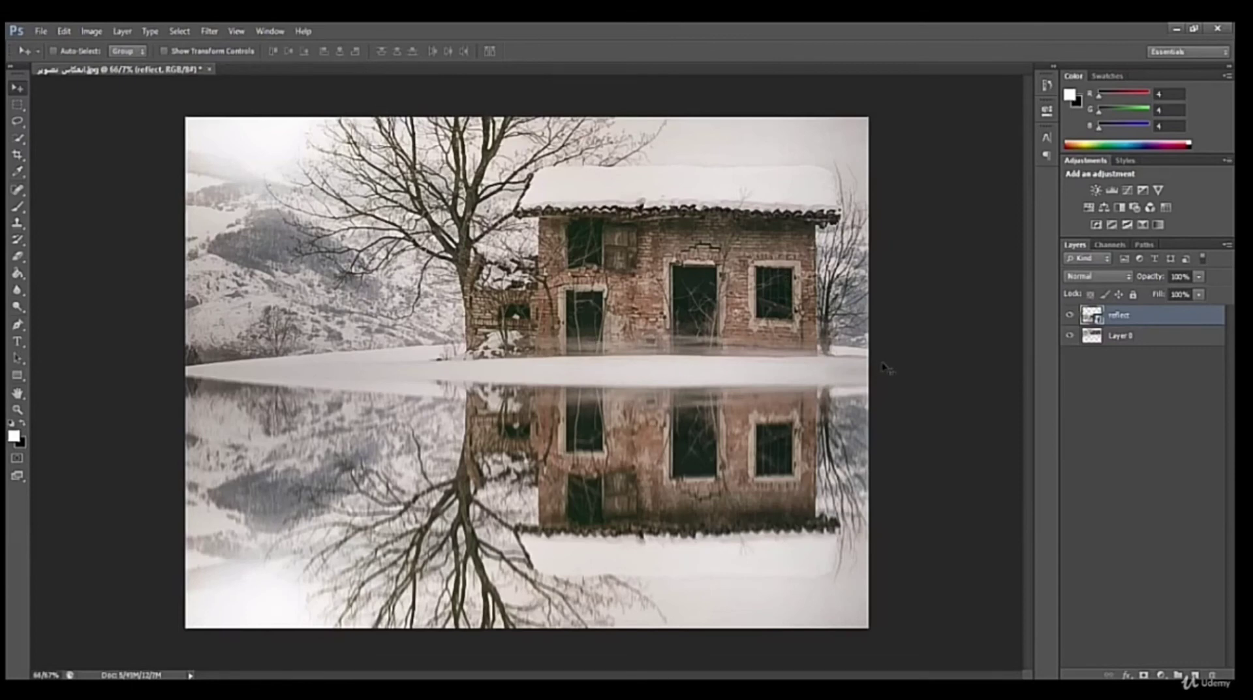
# Step: Set up a Displace filter on the reflect layer with vertical scale 10, Stretch To Fit and Repeat Edge Pixels
pyautogui.click(209, 30)
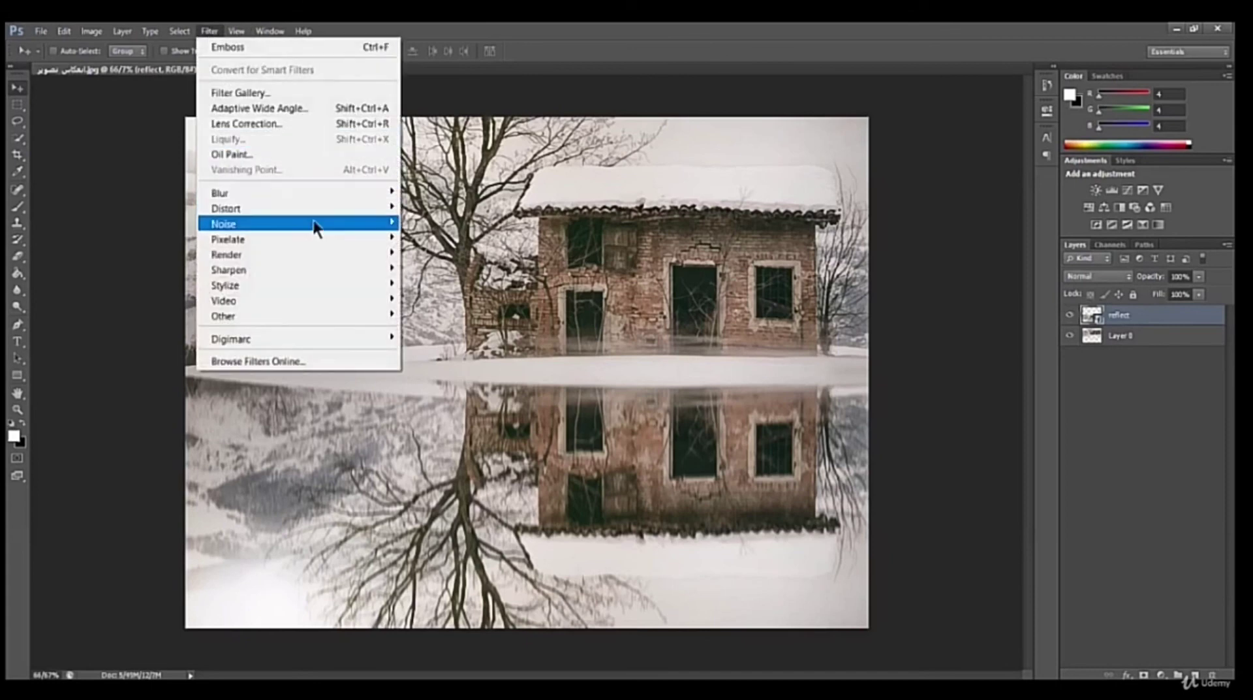
pyautogui.moveTo(377, 213)
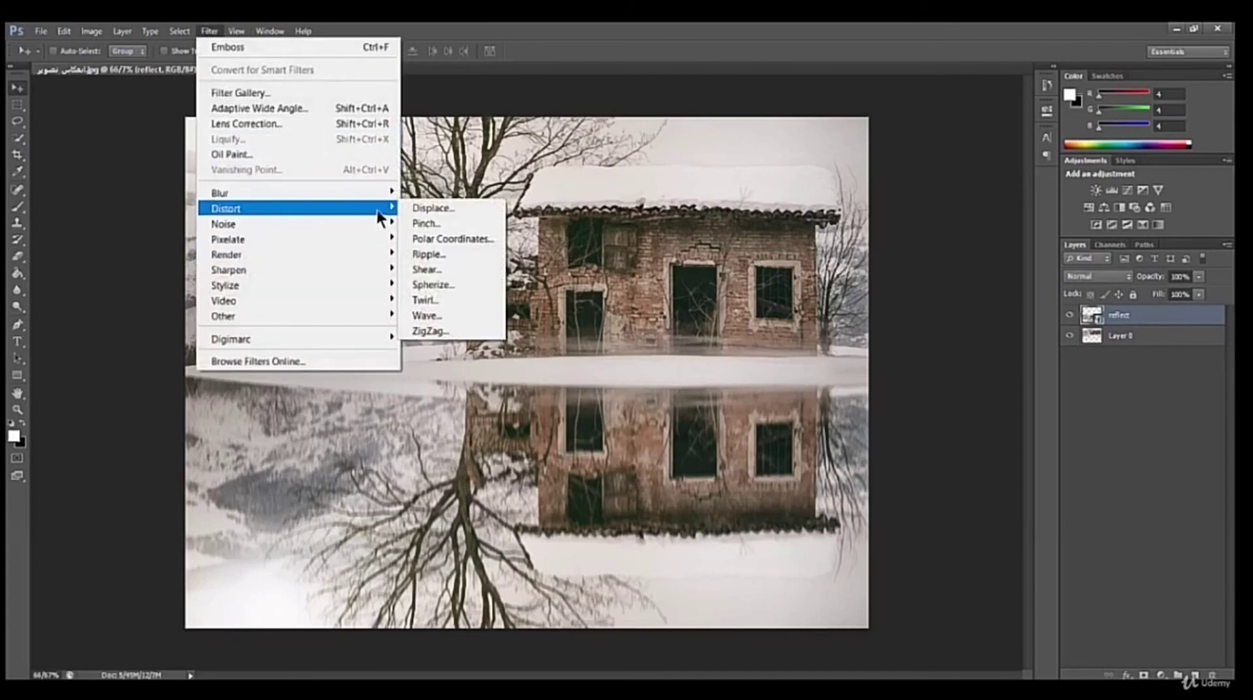
pyautogui.click(433, 207)
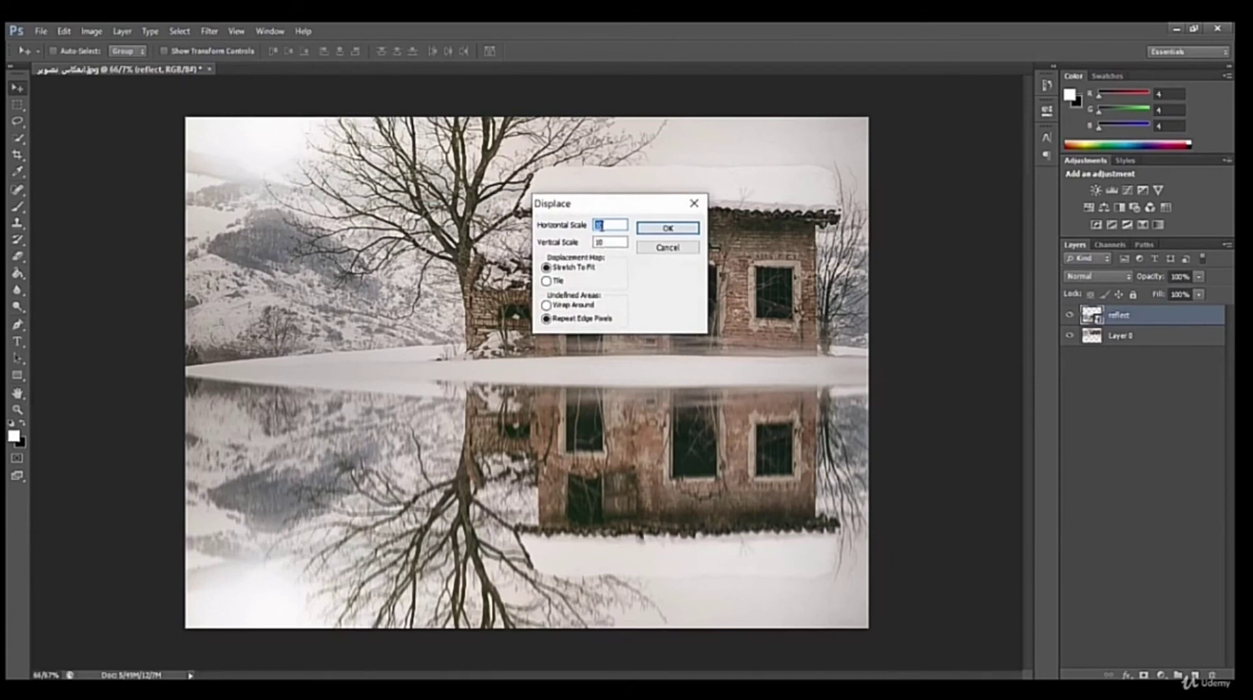
pyautogui.click(594, 242)
pyautogui.click(667, 227)
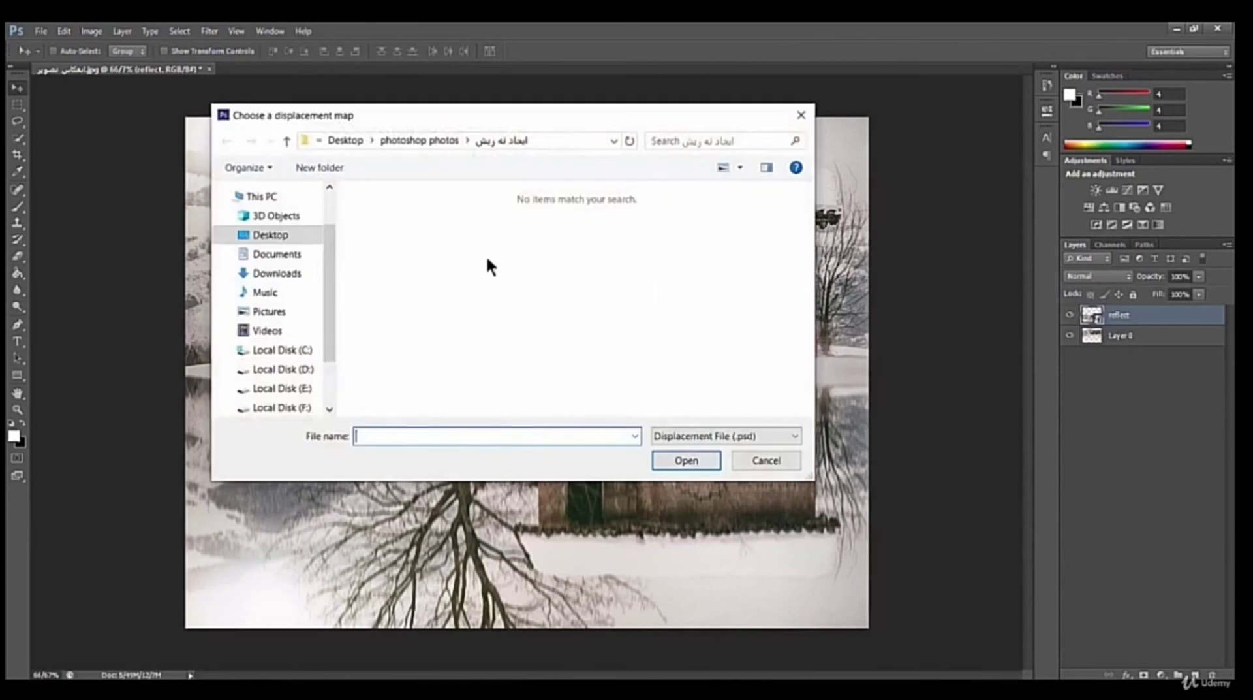
# Step: Load displace3 from the فتوشاپیات folder inside the Desktop's photoshop folder as the displacement map for the reflection
pyautogui.click(270, 240)
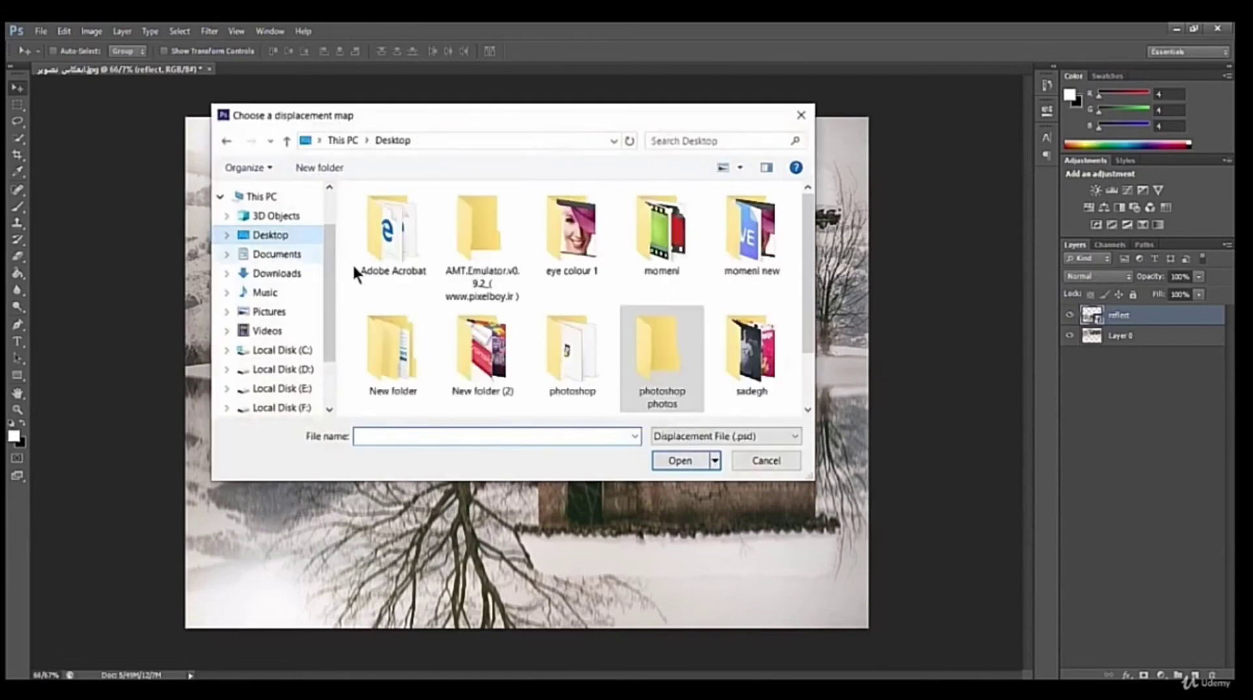
pyautogui.scroll(-2, 466, 297)
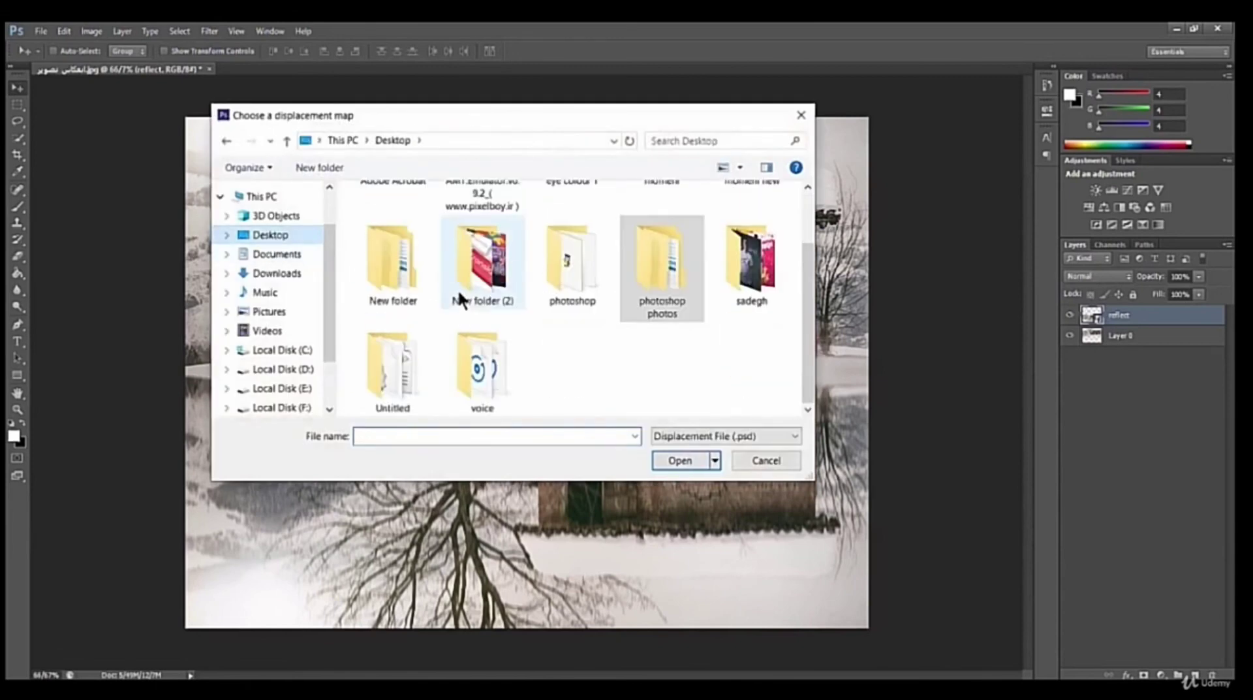
pyautogui.doubleClick(566, 271)
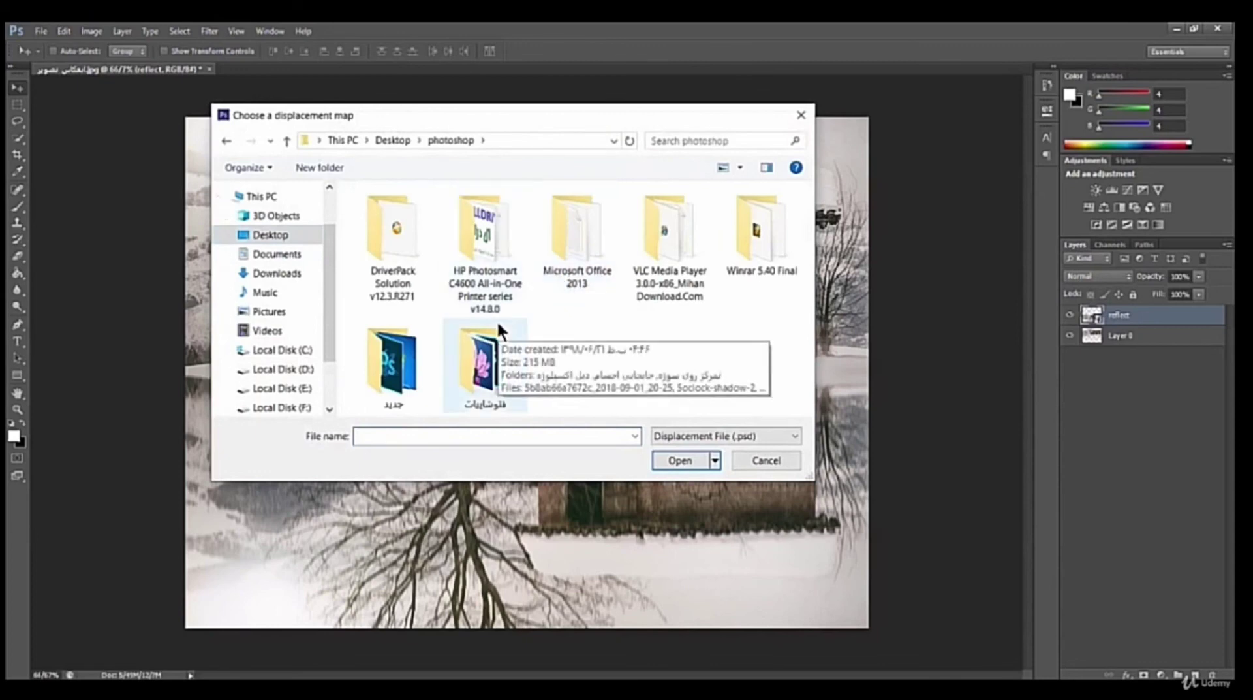
pyautogui.click(491, 363)
pyautogui.doubleClick(491, 363)
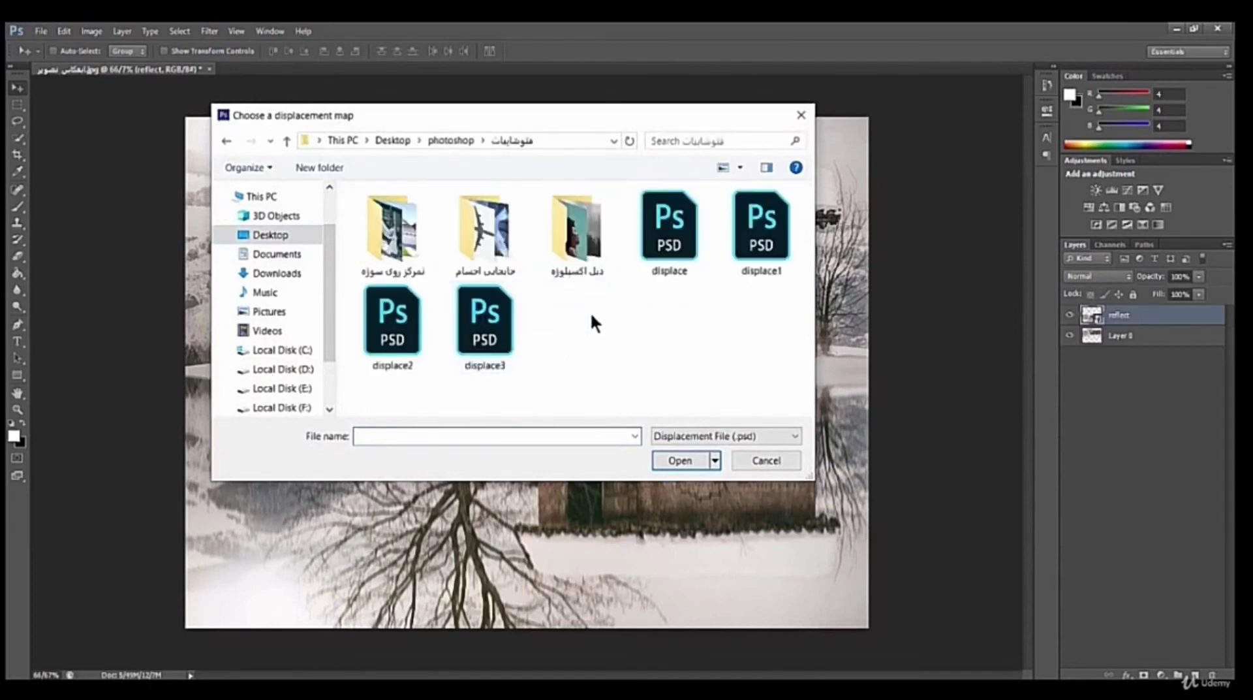
pyautogui.click(471, 350)
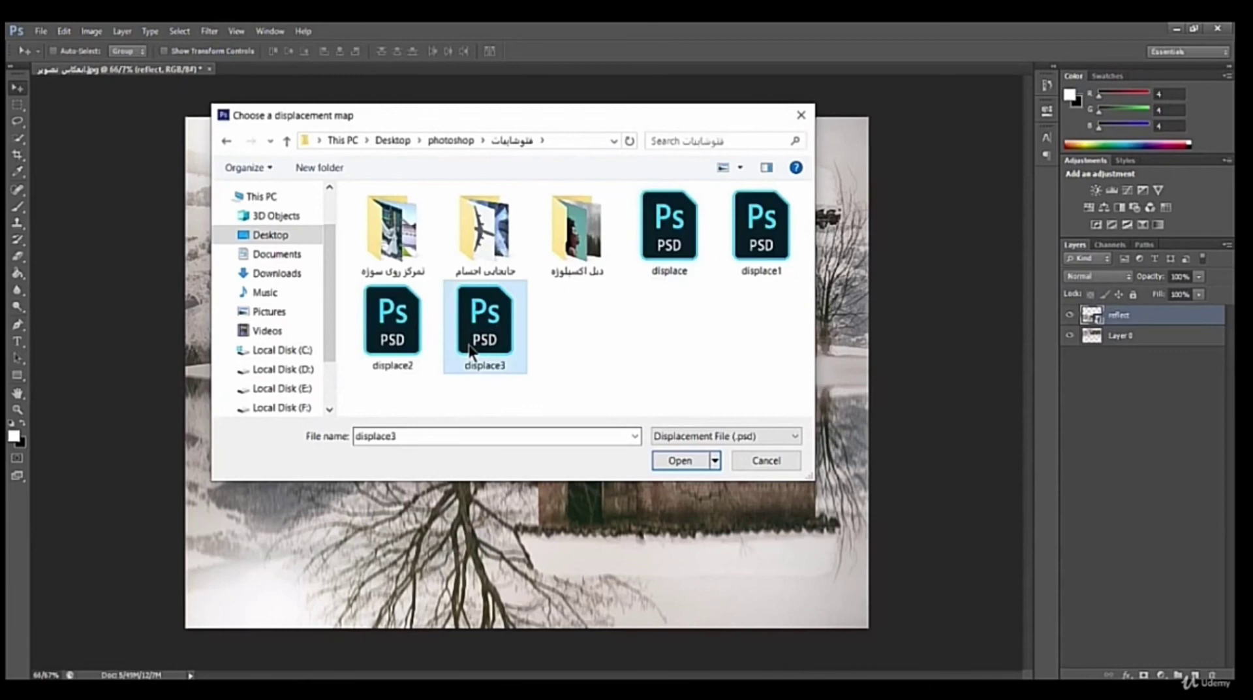
pyautogui.click(675, 460)
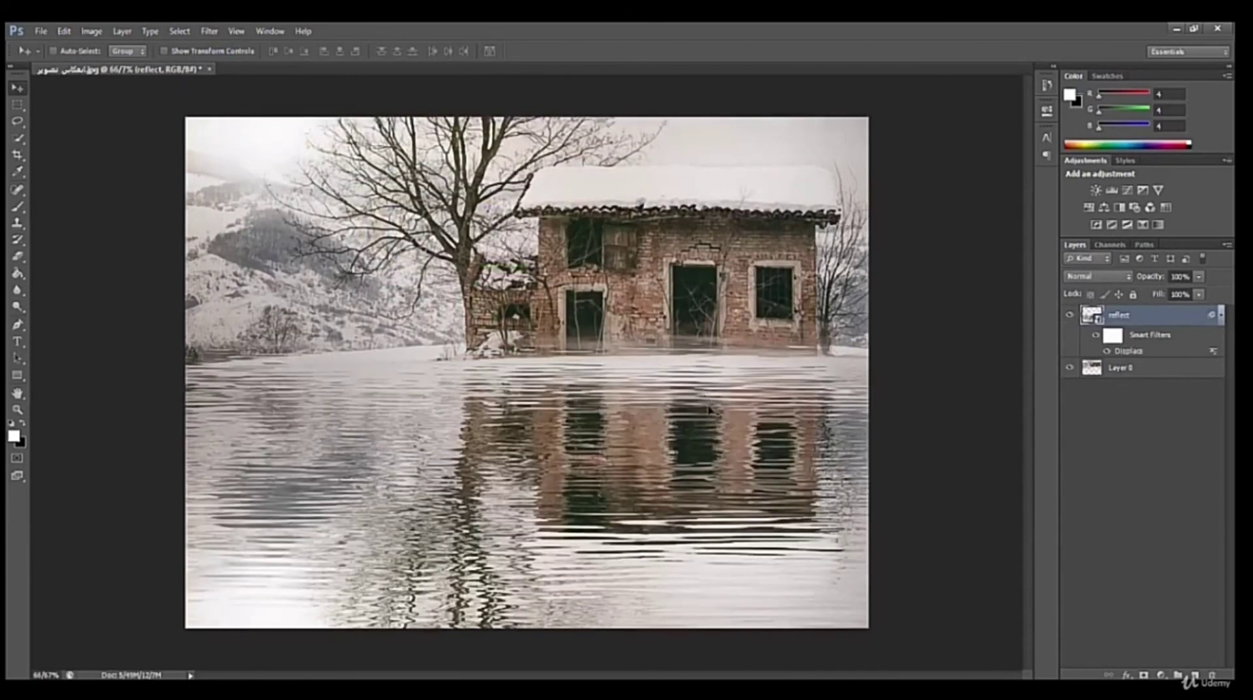